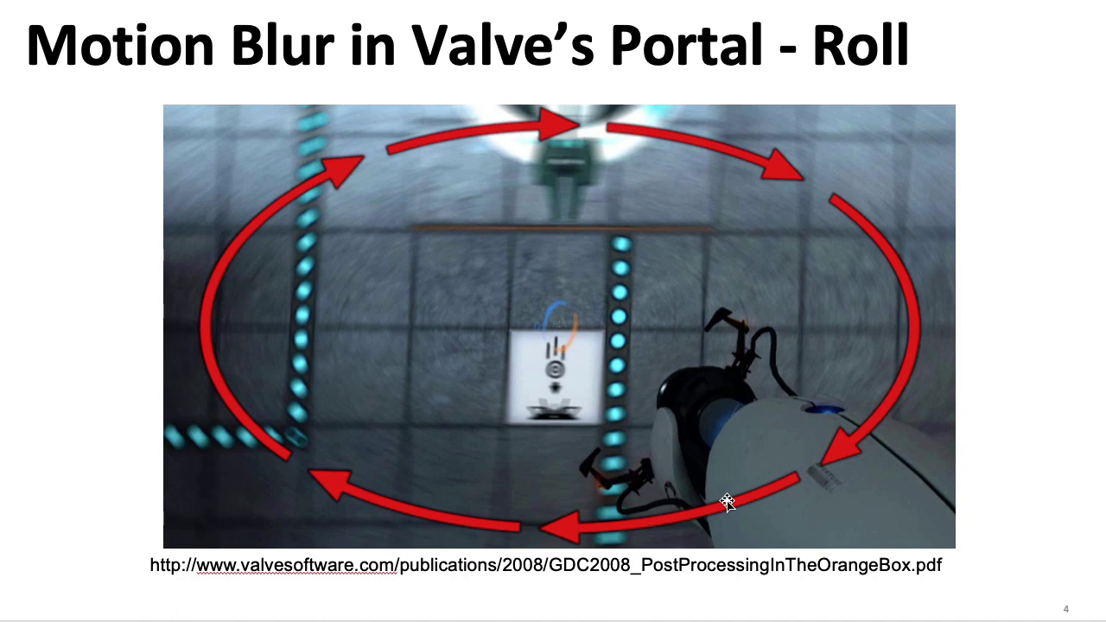
Advance from the Portal roll motion-blur slide to slide 5, 'Falling'
key(Right)
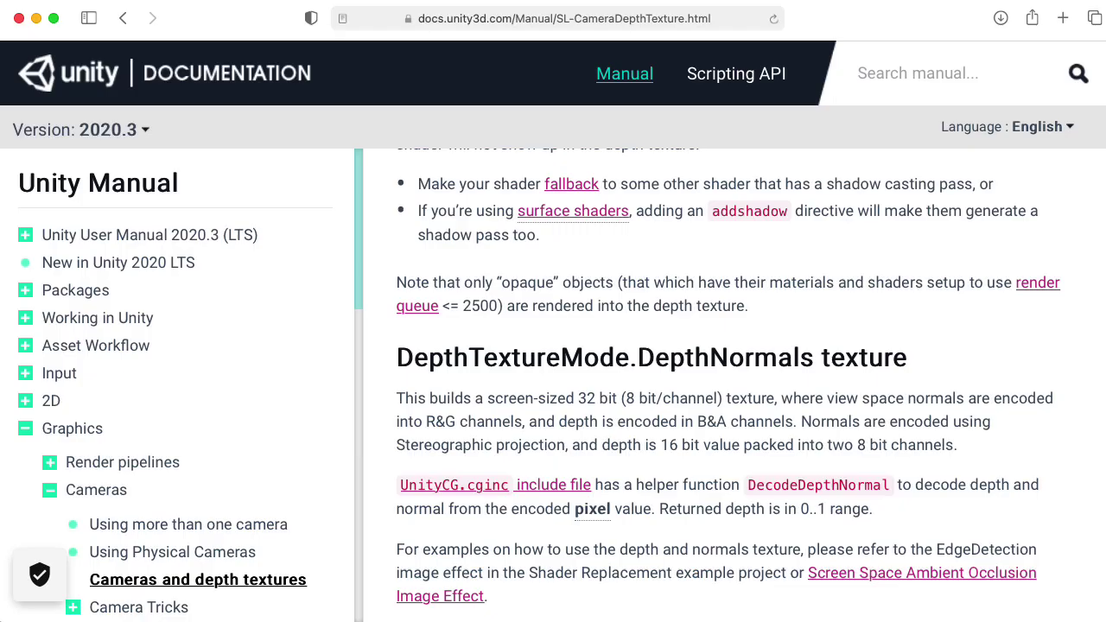
Scroll the 'Cameras and depth textures' manual page up to its introduction and platform-support notes
scroll(726, 389, up, 4)
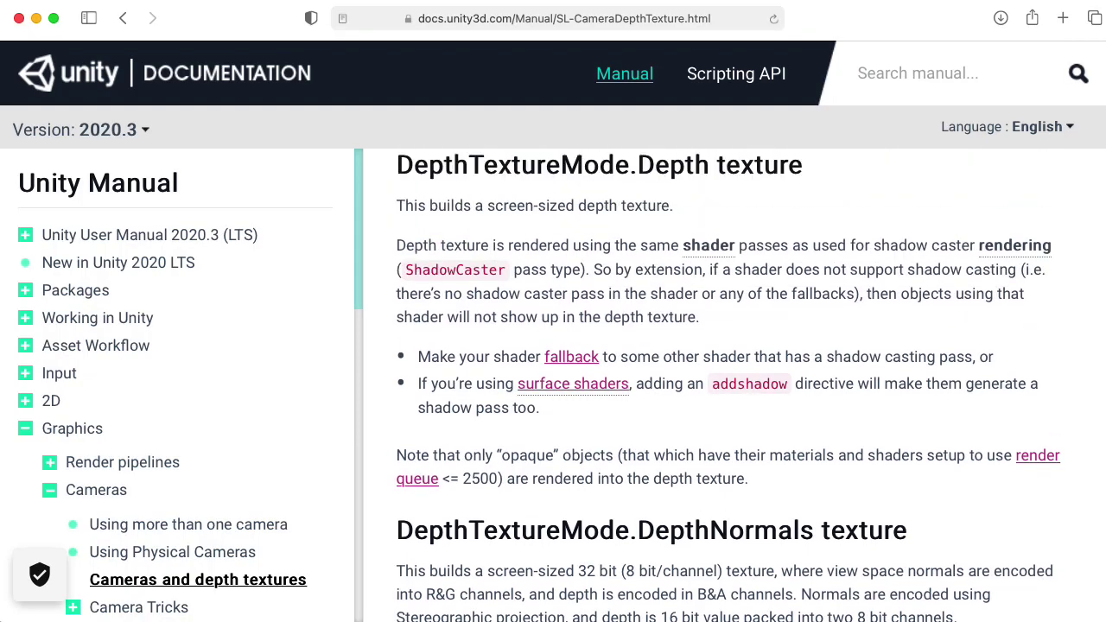
scroll(1103, 145, up, 10)
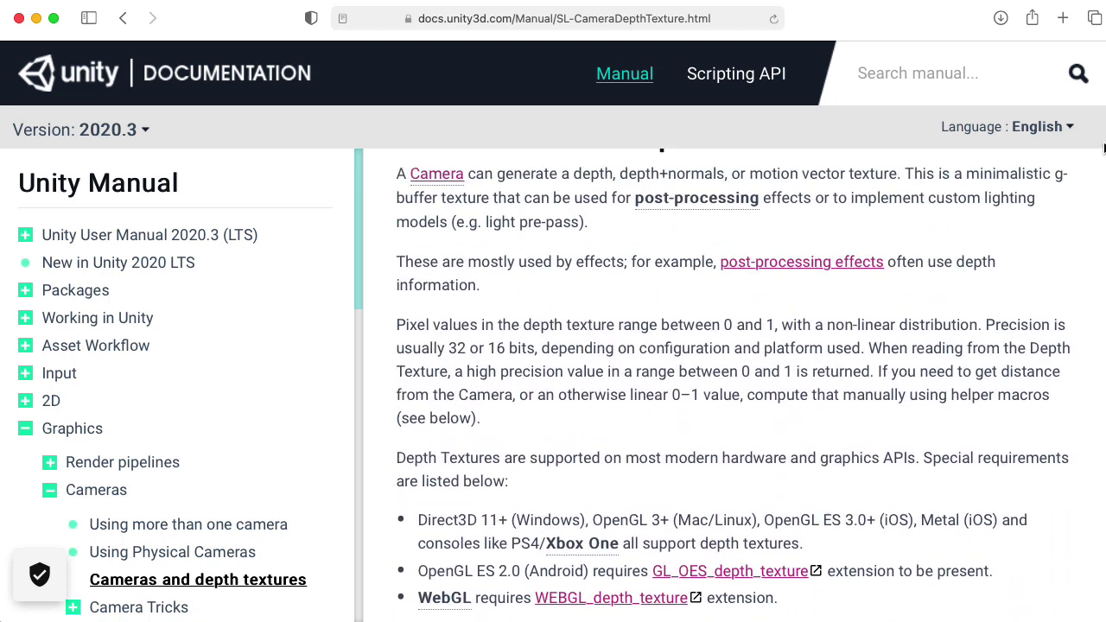
scroll(1104, 145, up, 1)
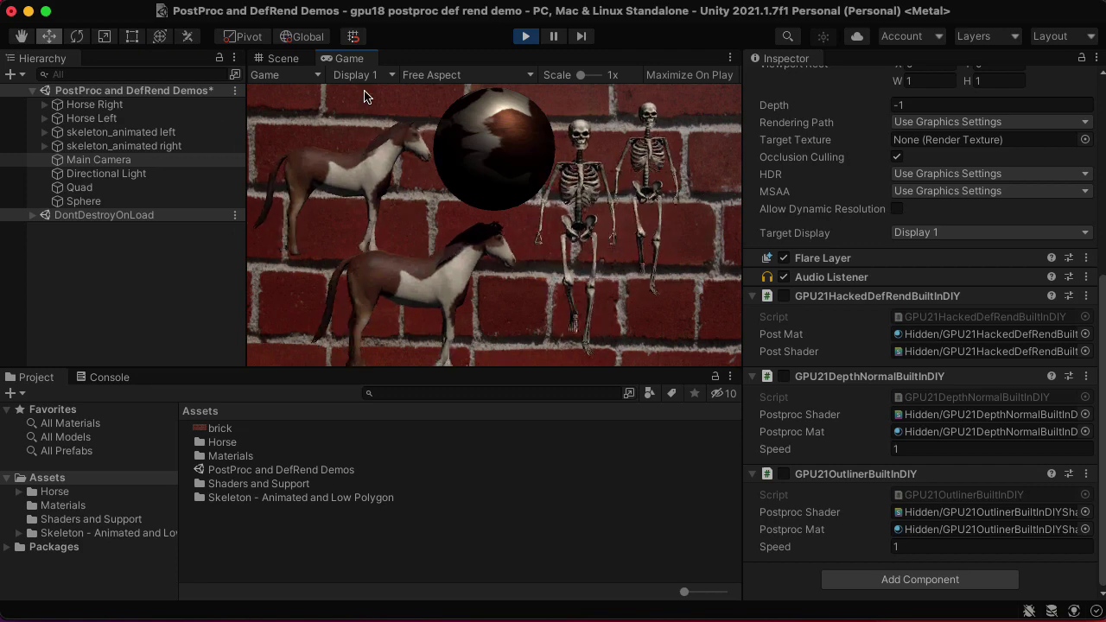
Switch to the Scene view and orbit around the brick wall and figures
key(super+1)
alt+drag(545, 229, 521, 170)
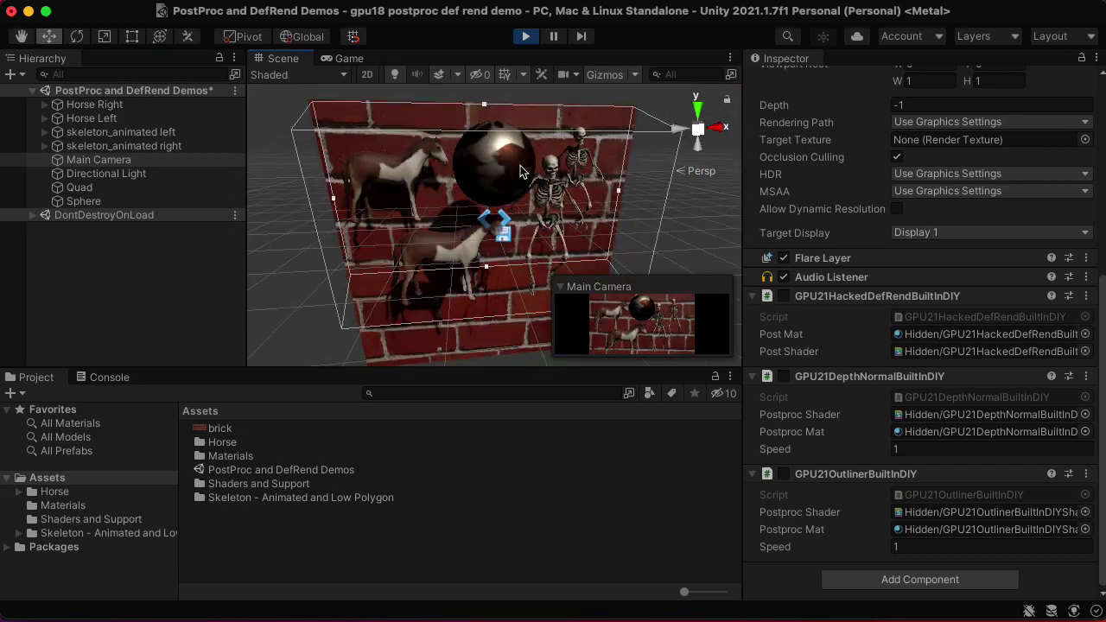
alt+drag(583, 197, 557, 251)
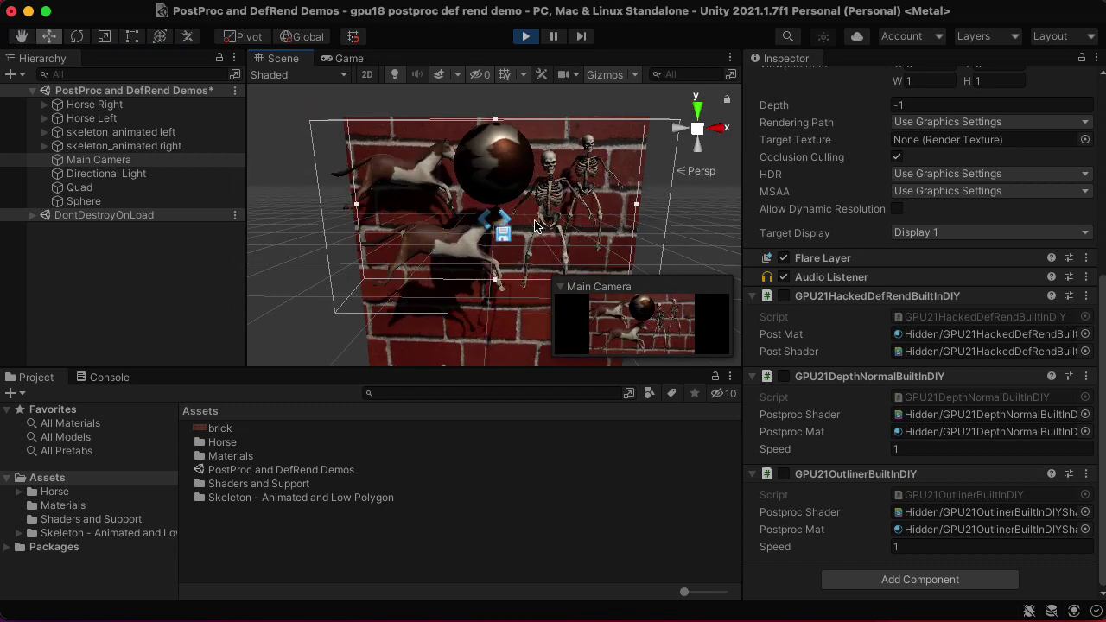
Stop the game and show the sphere's Horse_D material in the Inspector
click(526, 35)
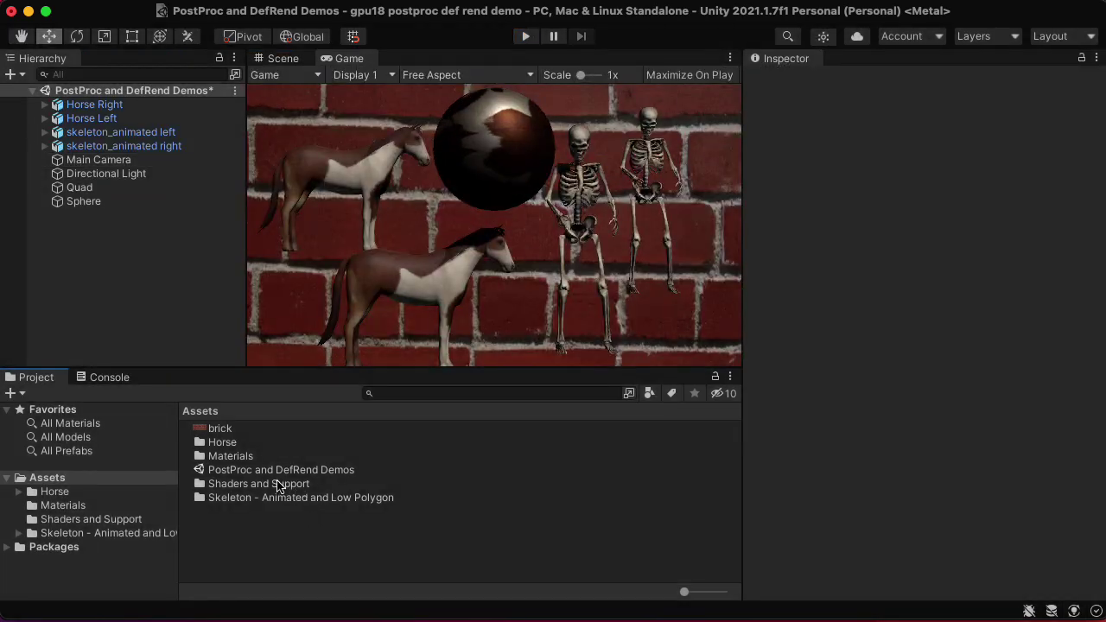
click(241, 471)
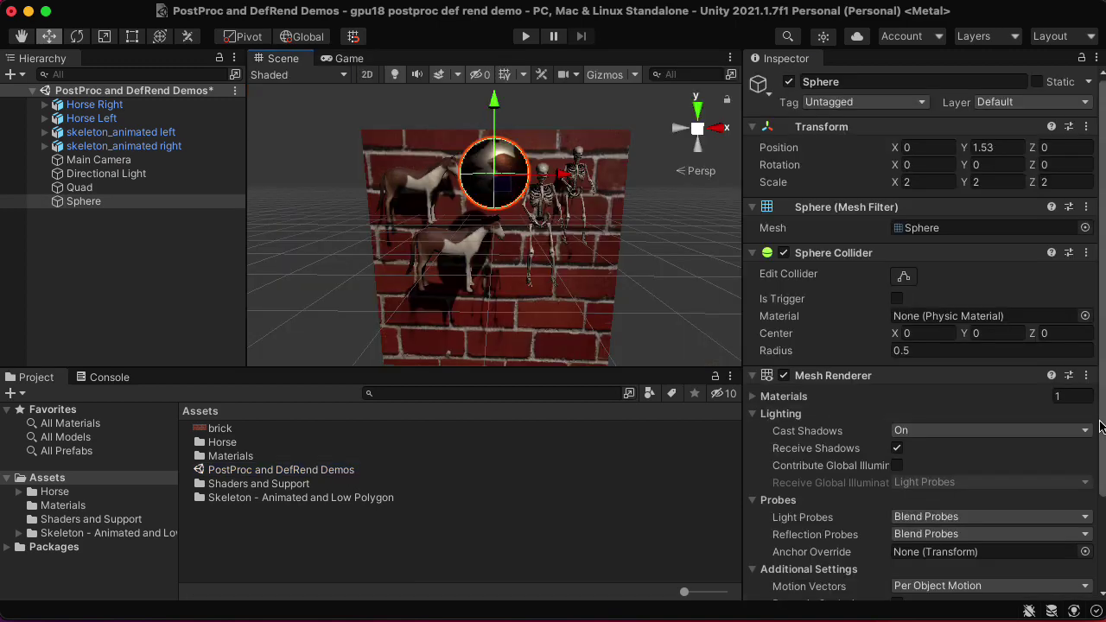
scroll(1100, 578, down, 5)
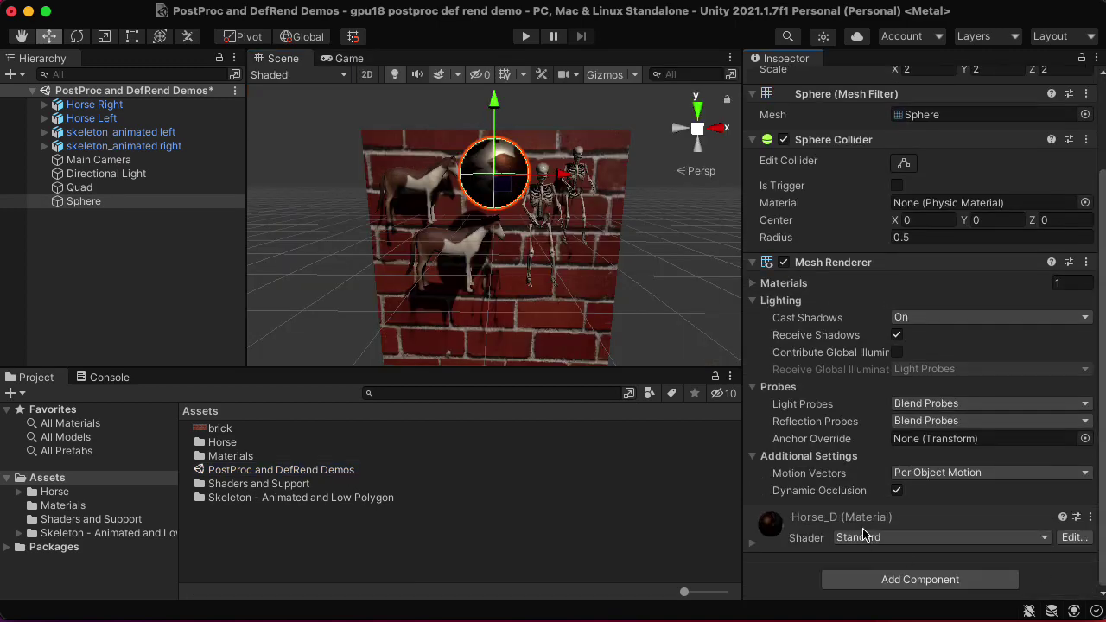
click(751, 543)
scroll(868, 298, down, 6)
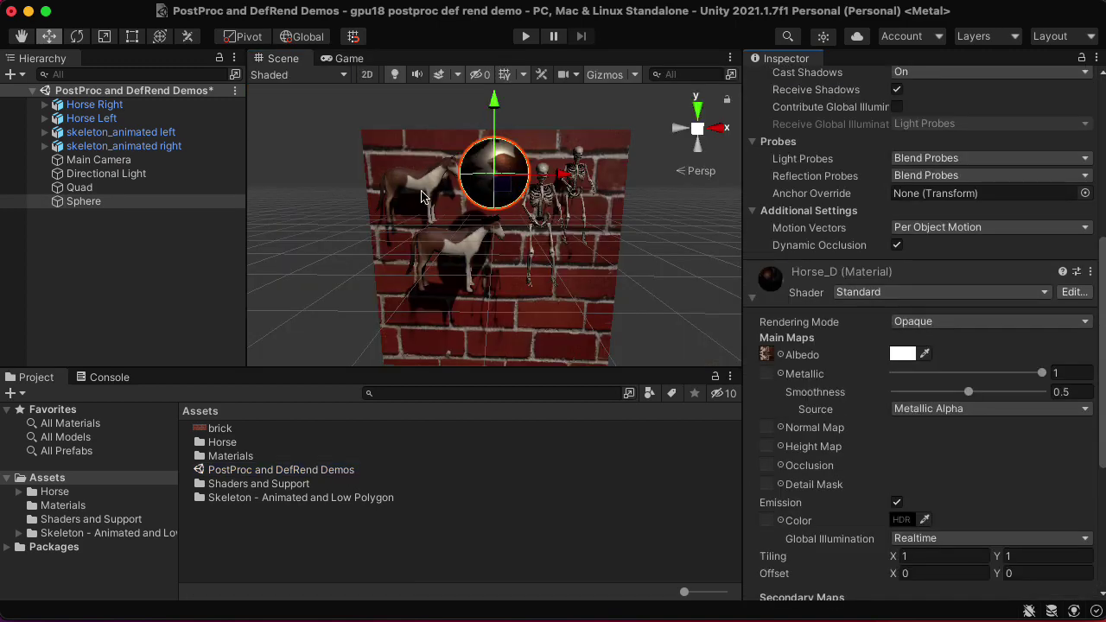
Confirm the Horse mesh under Horse Left also uses Horse_D, then resume play with Cmd+P
click(424, 197)
click(44, 119)
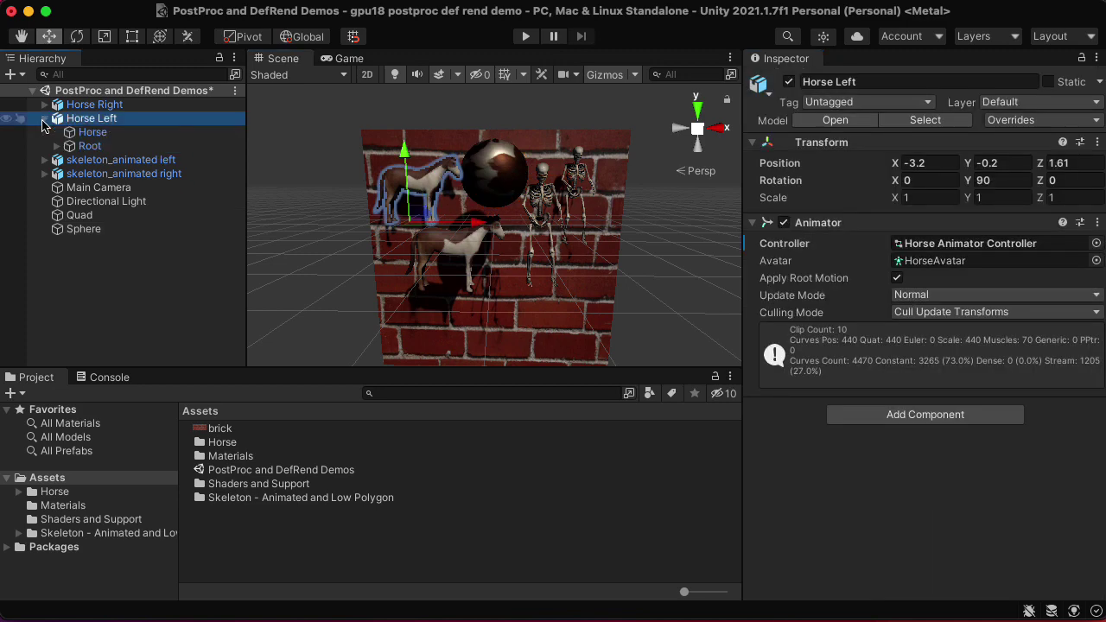
click(86, 133)
scroll(1102, 546, down, 1)
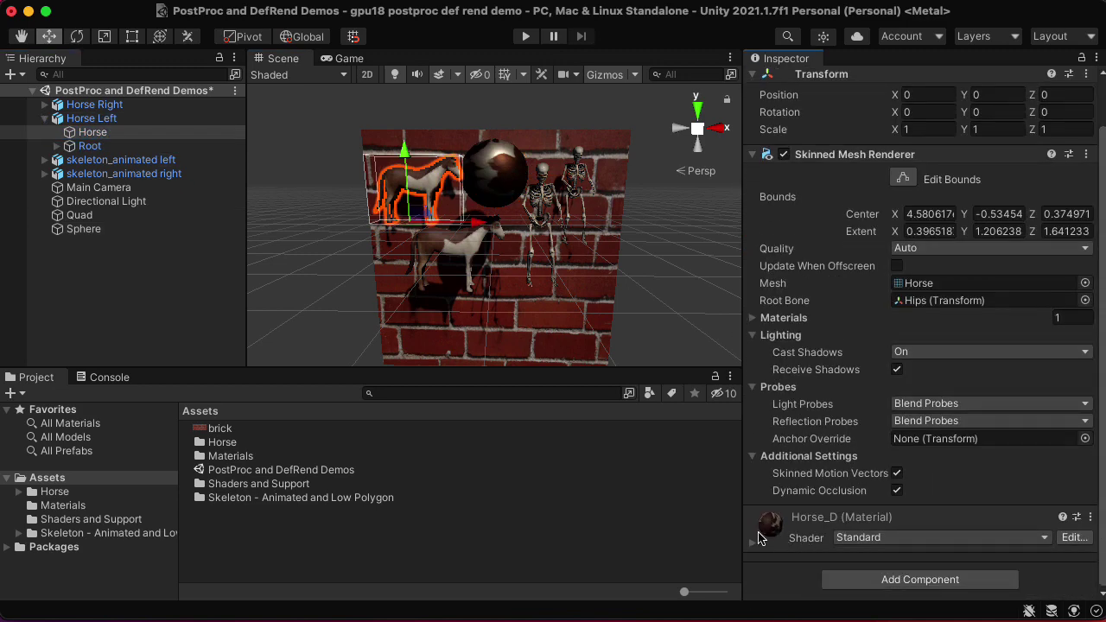
click(752, 542)
key(super+p)
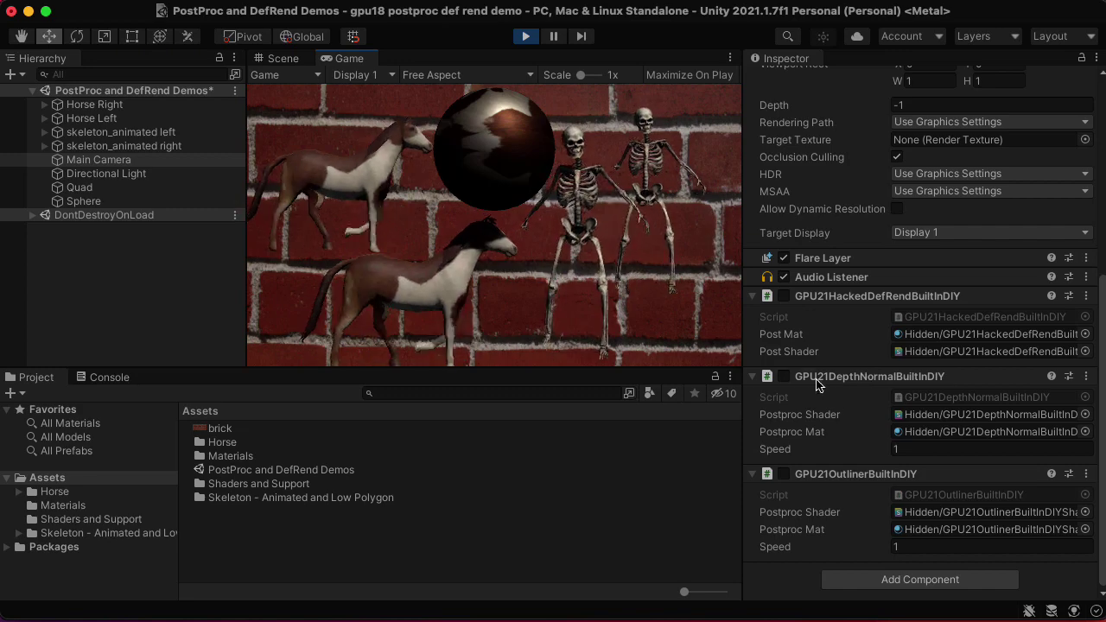
click(783, 296)
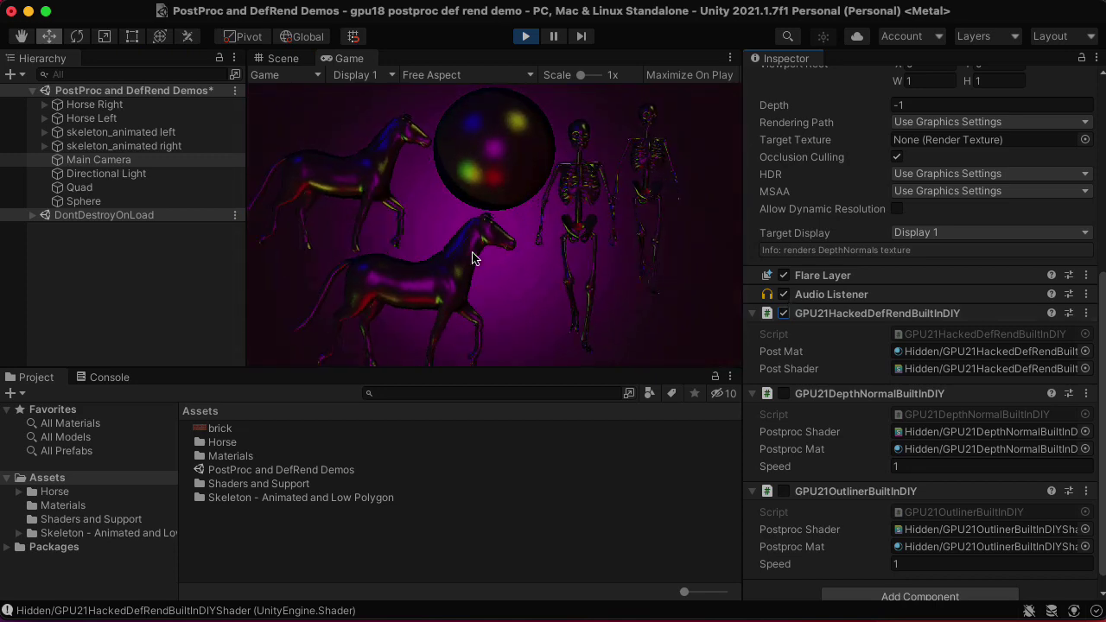
click(783, 313)
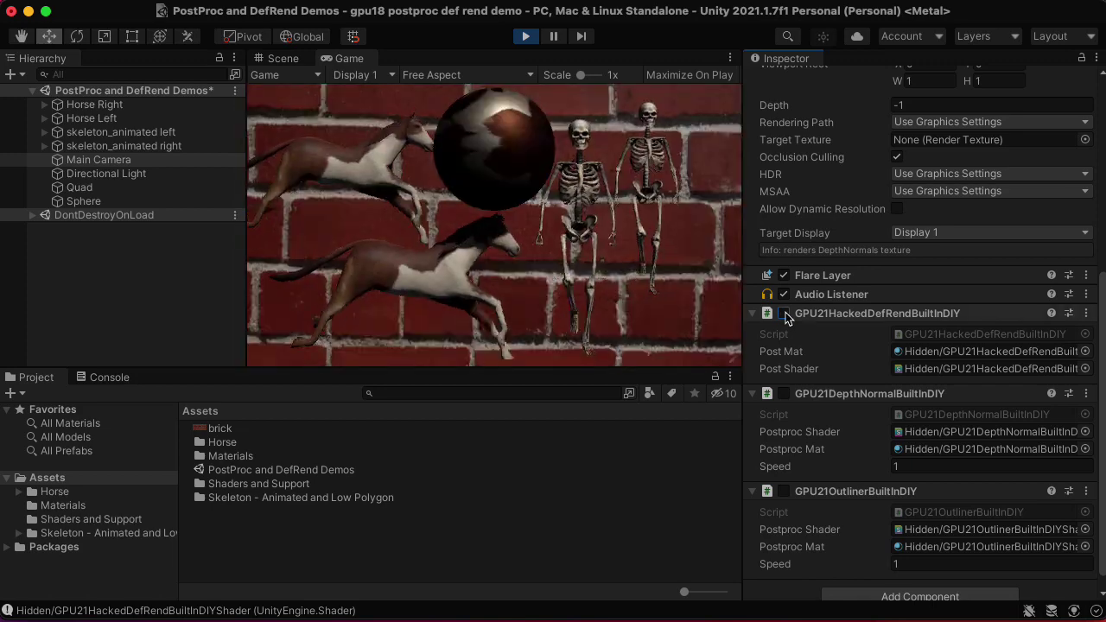
click(783, 491)
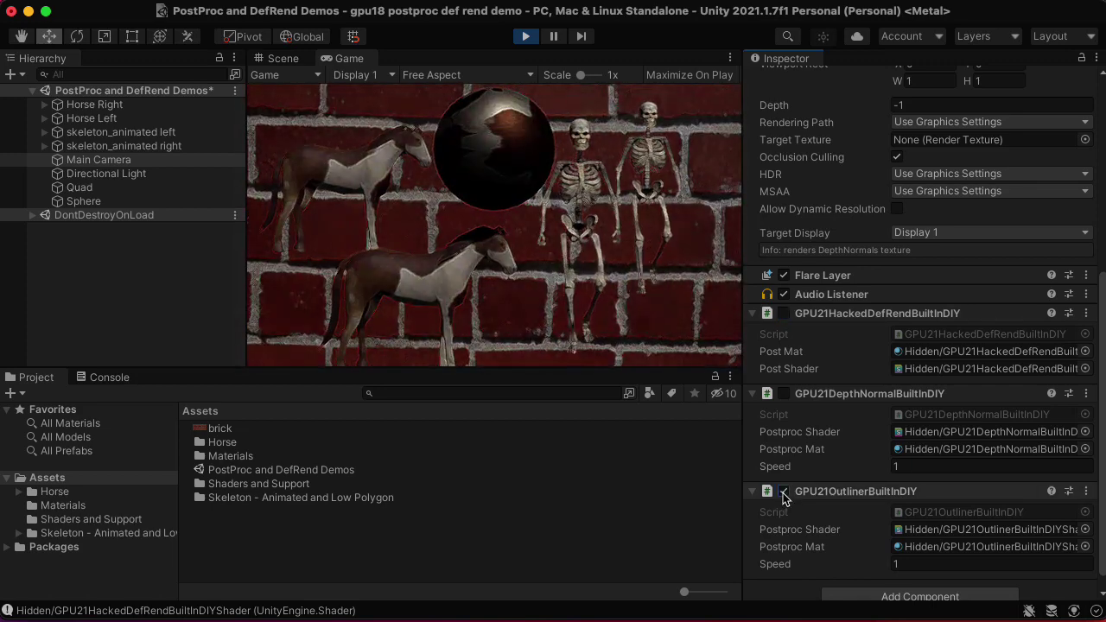
click(784, 491)
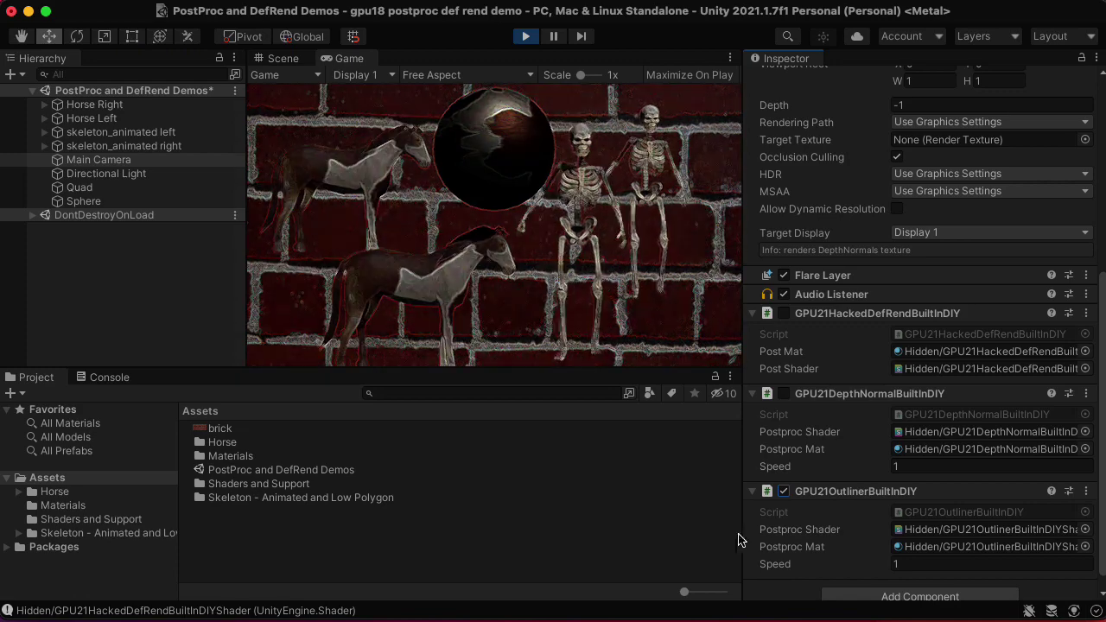
click(782, 490)
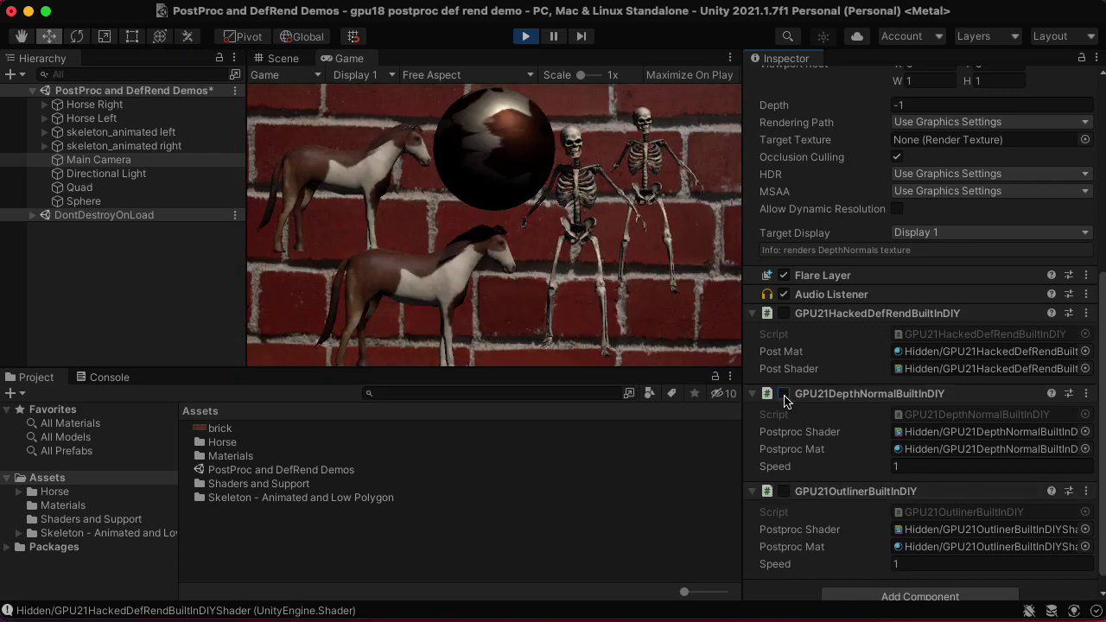
Enable GPU21DepthNormalBuiltInDIY and change its Speed from 0.1 to 10
click(784, 395)
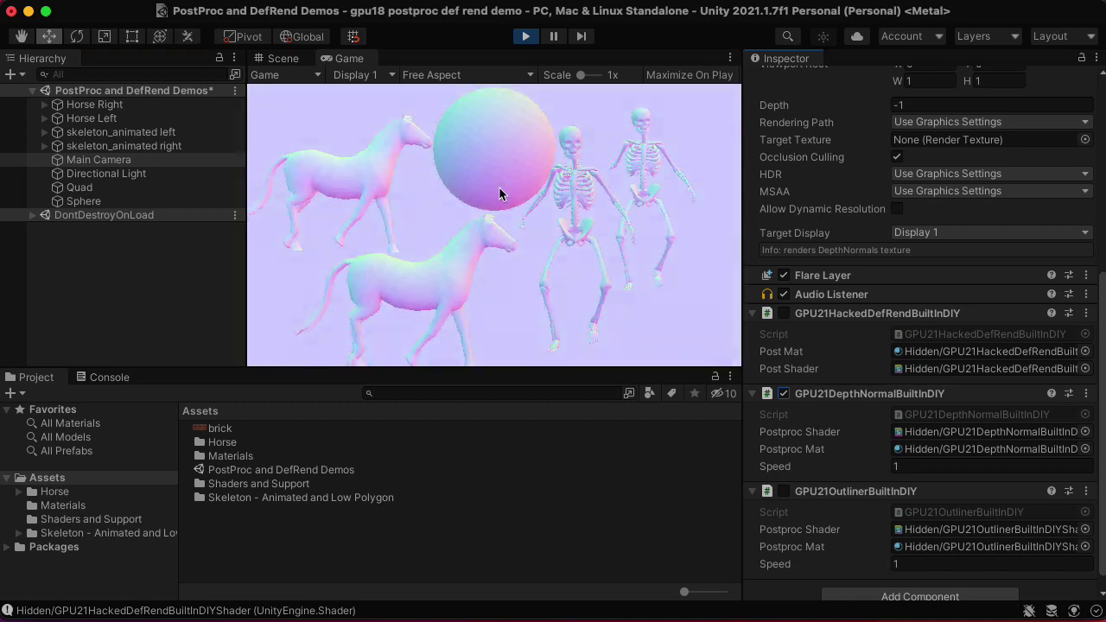
click(903, 467)
text(0.1)
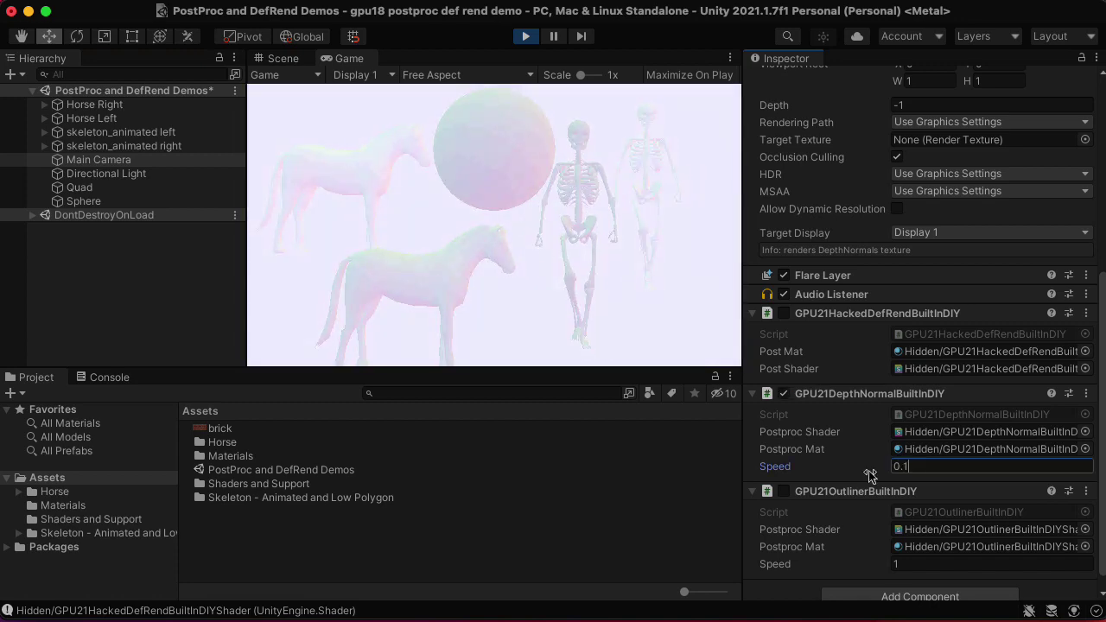
key(BackSpace)
key(BackSpace)
key(BackSpace)
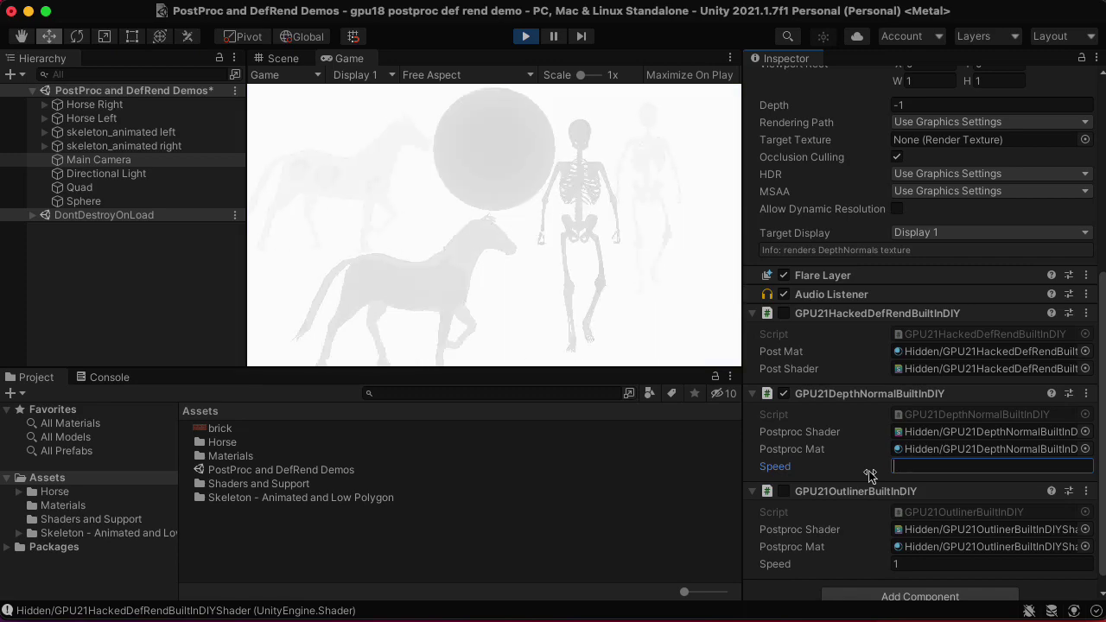
text(10)
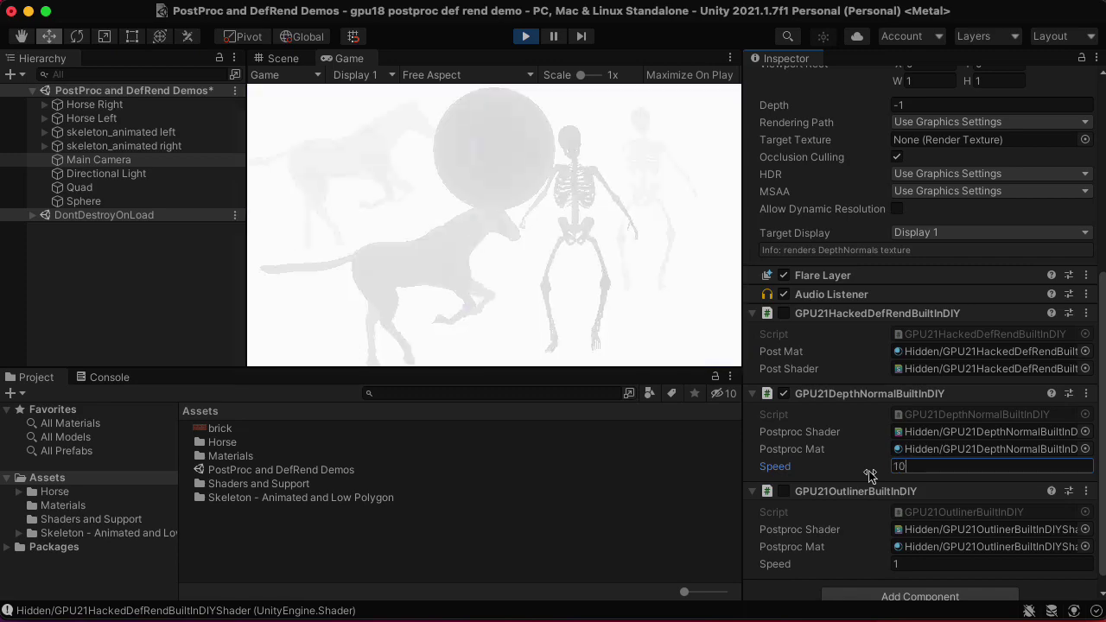
Disable the depth-normals effect and enable GPU21OutlinerBuiltInDIY with Speed 10
click(783, 395)
click(784, 491)
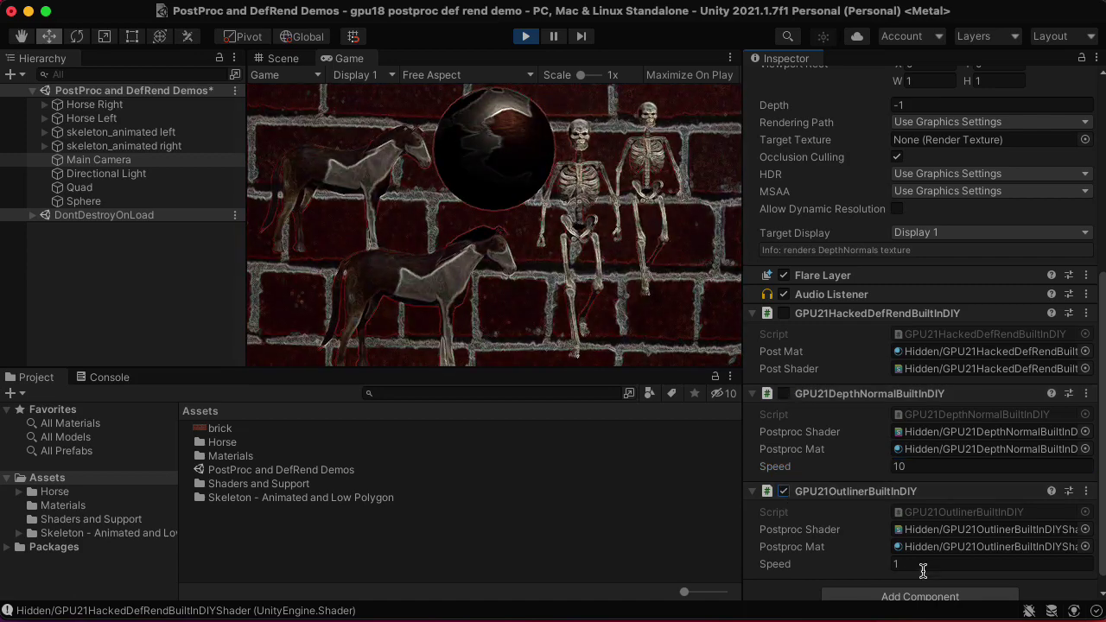
click(923, 566)
text(10)
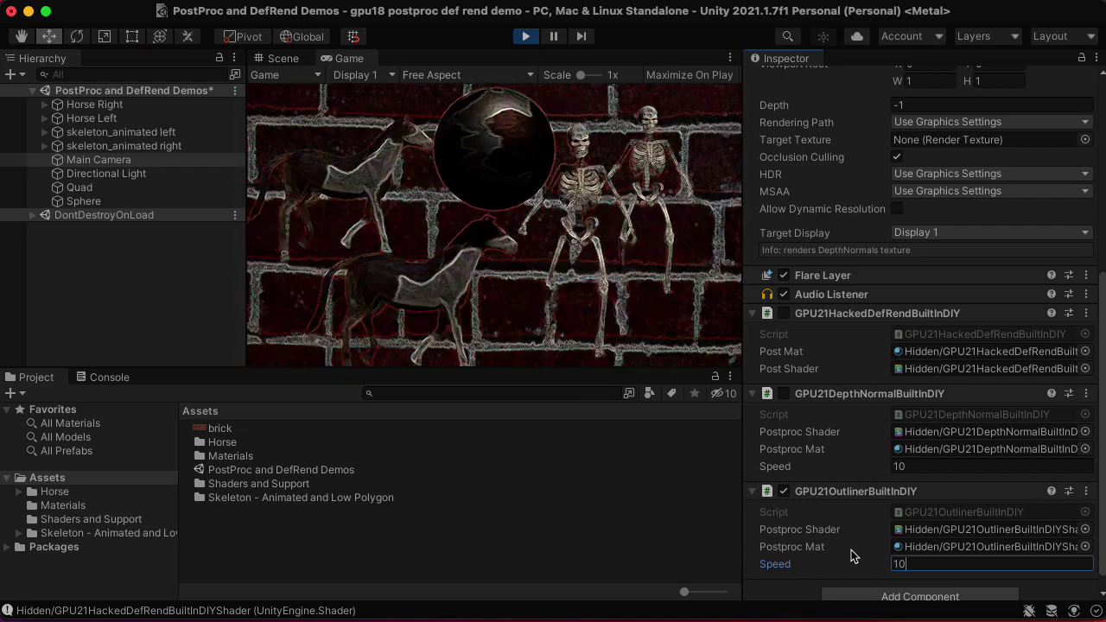
Change GPU21OutlinerBuiltInDIY's Speed from 10 to 1
key(BackSpace)
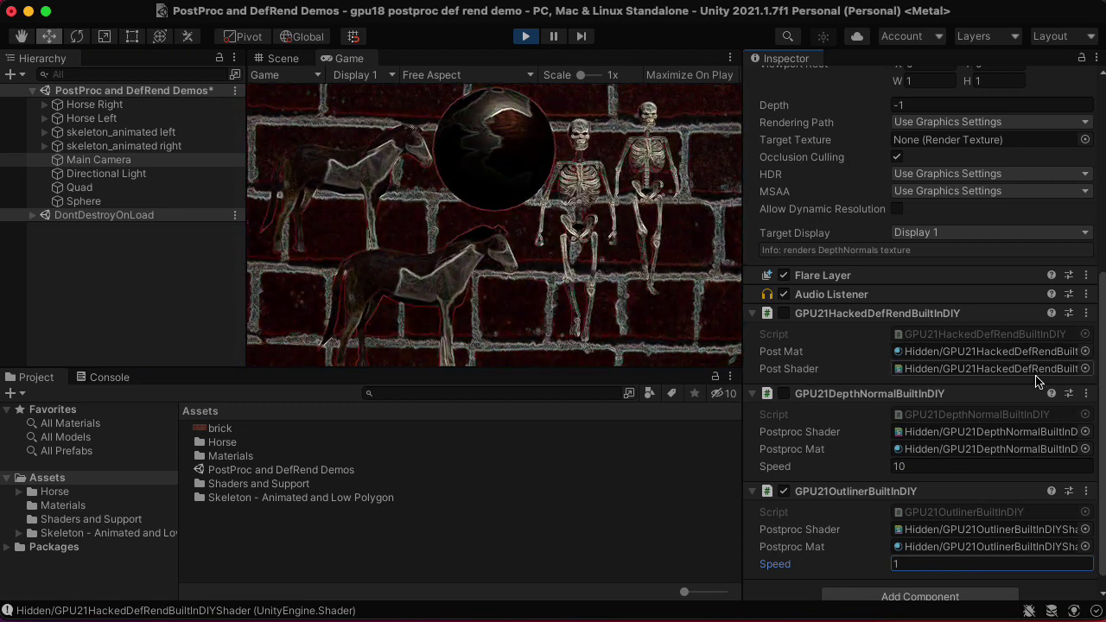
Enable GPU21HackedDefRendBuiltInDIY, then inspect the DepthNormal script and GPU21DepthNormalBuiltInDIYShader in Shaders and Support
scroll(937, 358, down, 1)
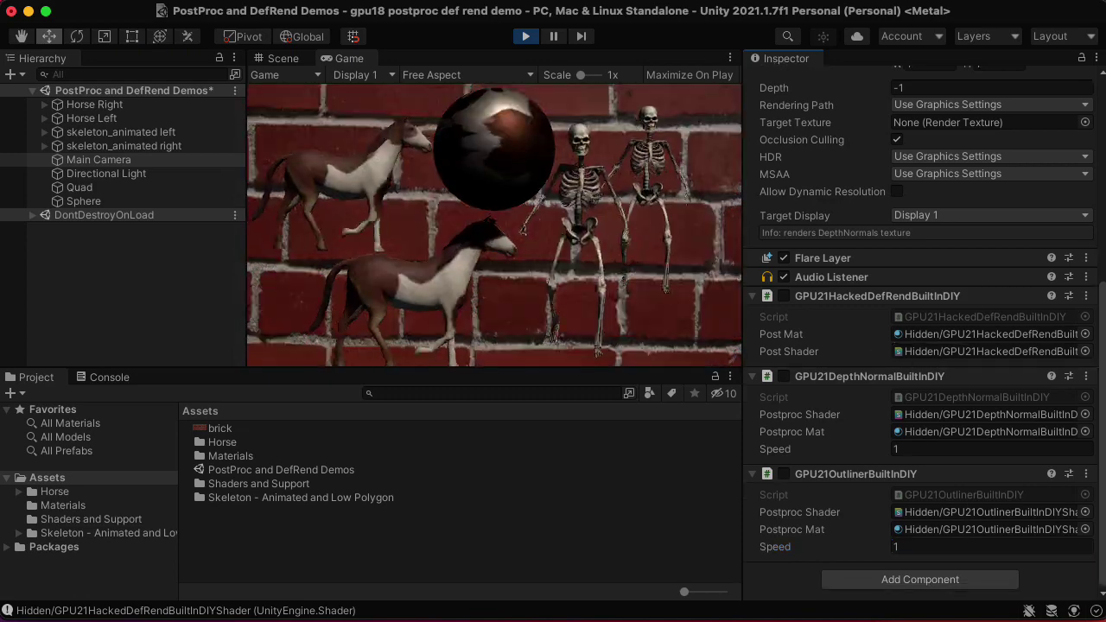
click(785, 297)
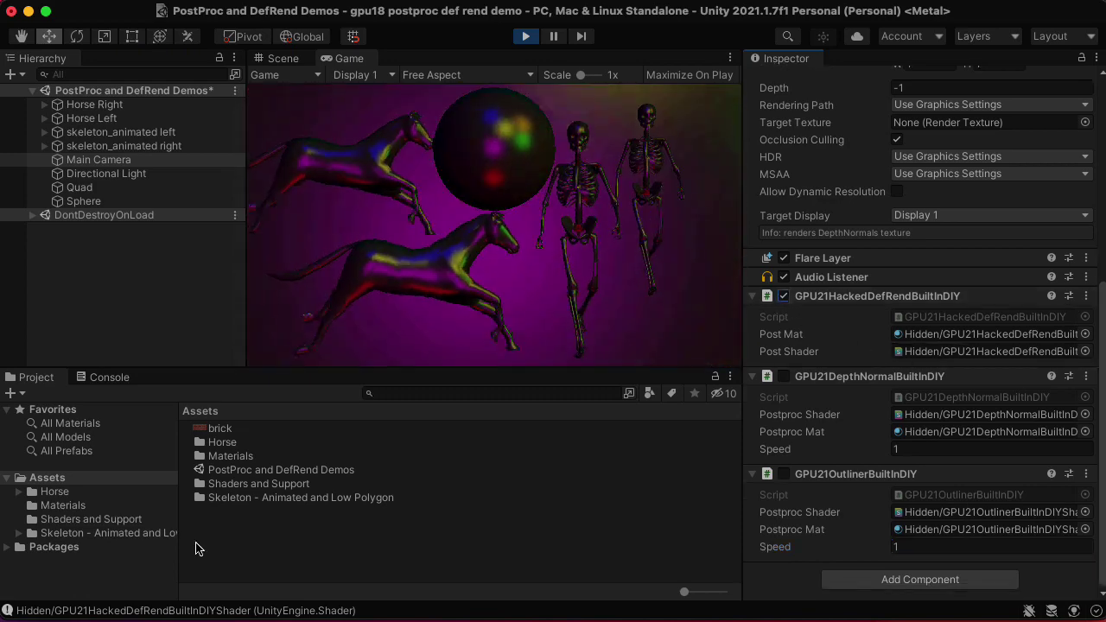
click(102, 520)
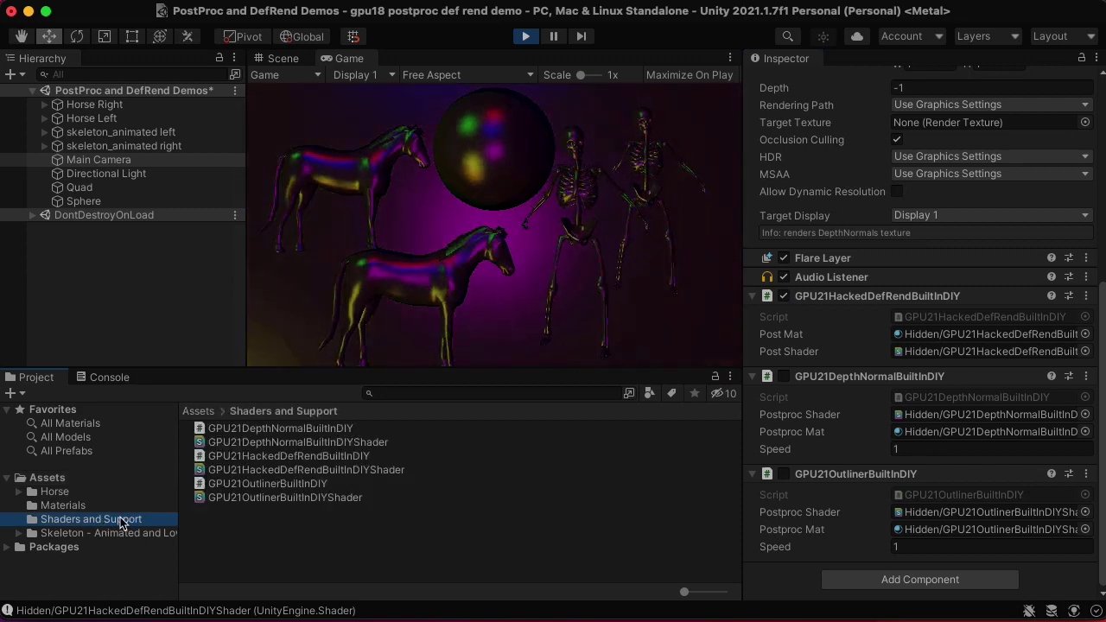
click(353, 429)
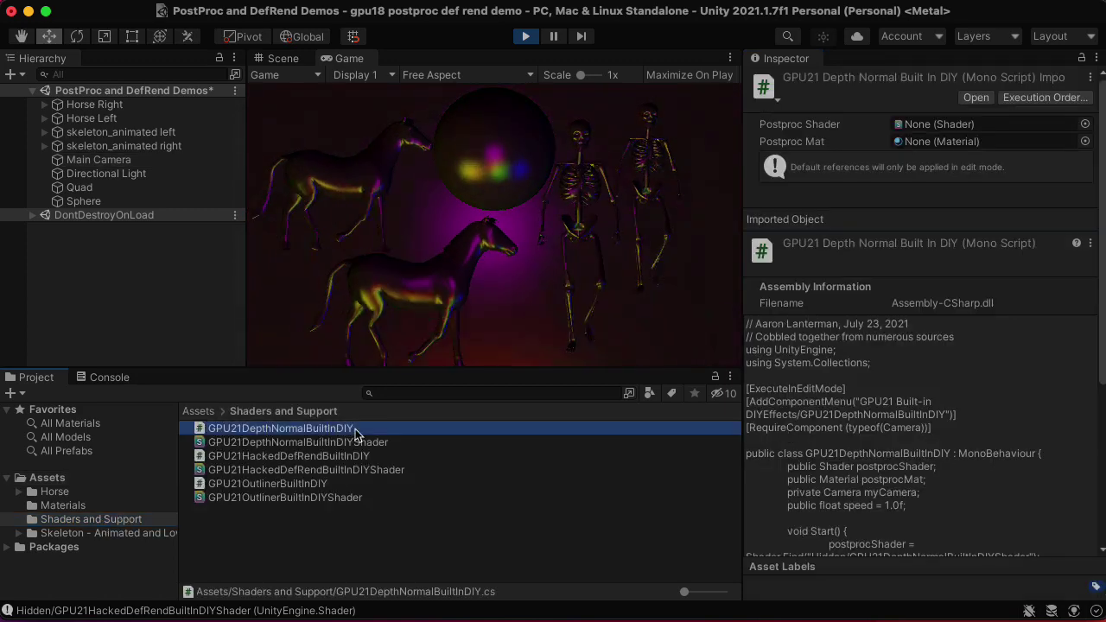
click(369, 444)
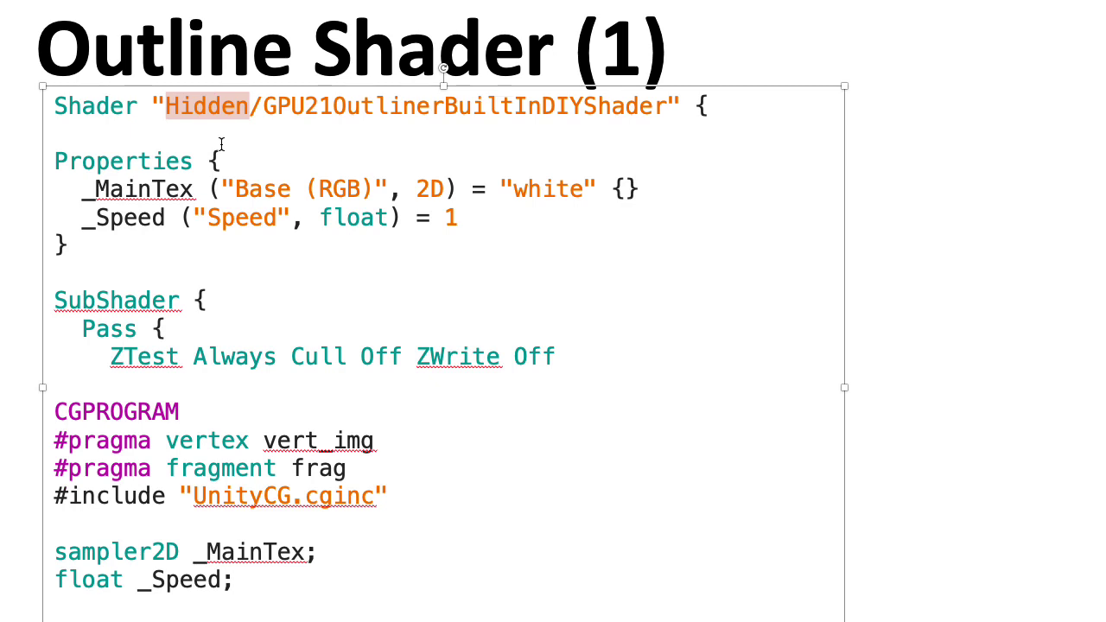
drag(173, 217, 181, 191)
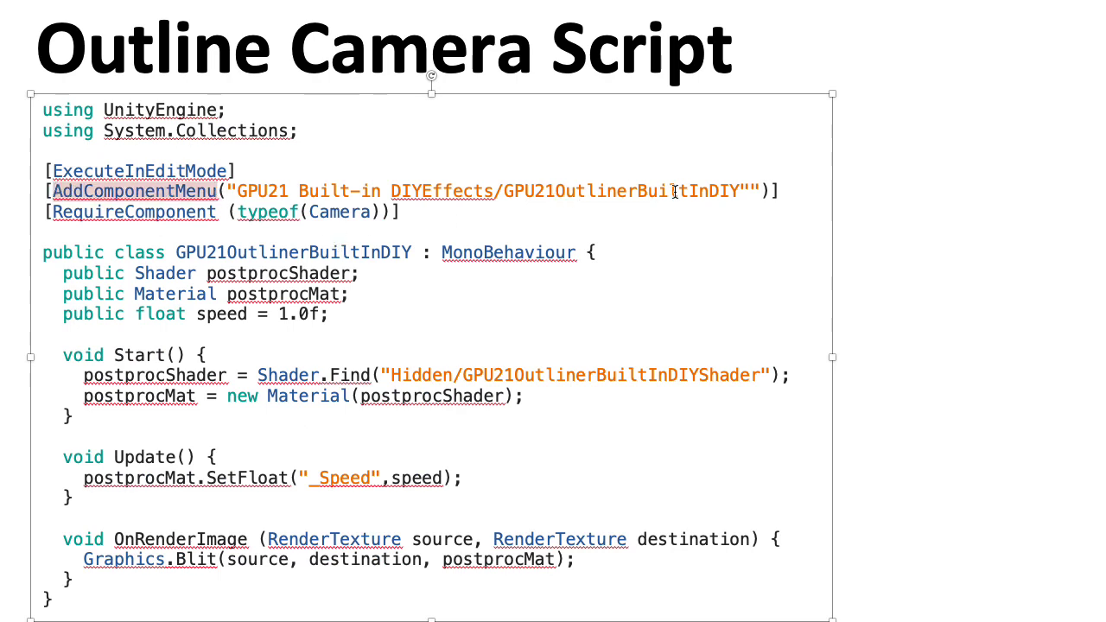
drag(497, 191, 251, 191)
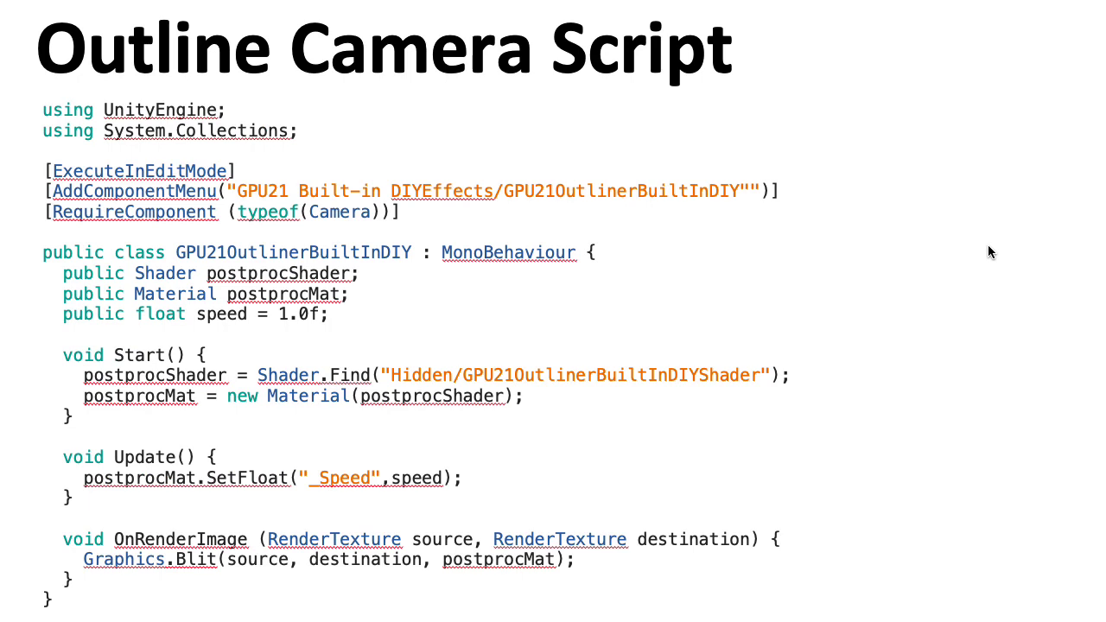
double_click(173, 375)
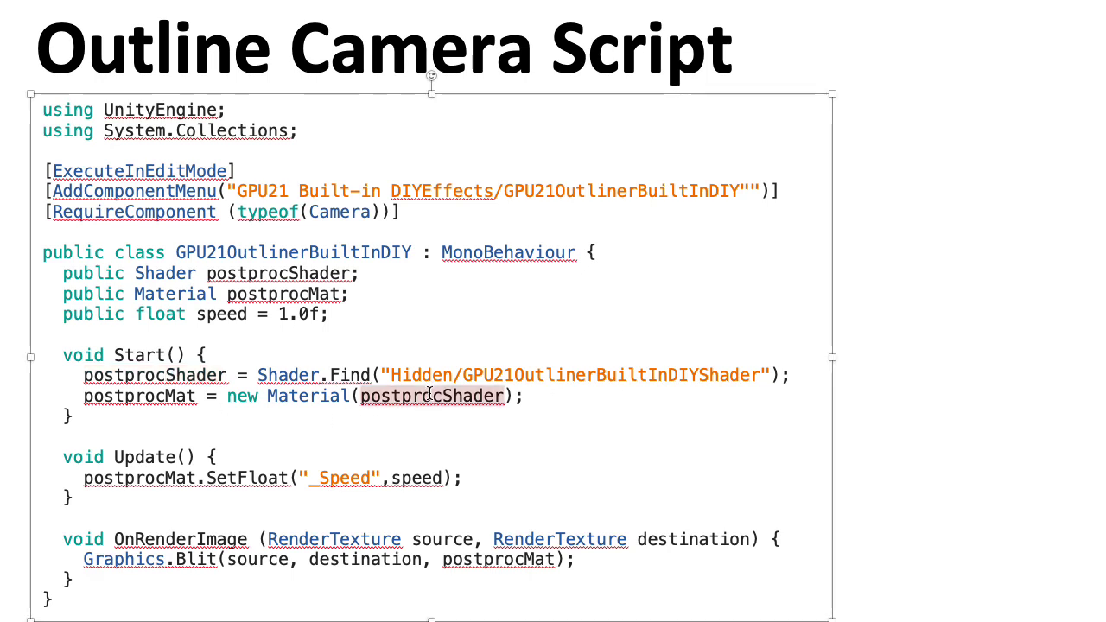
click(723, 375)
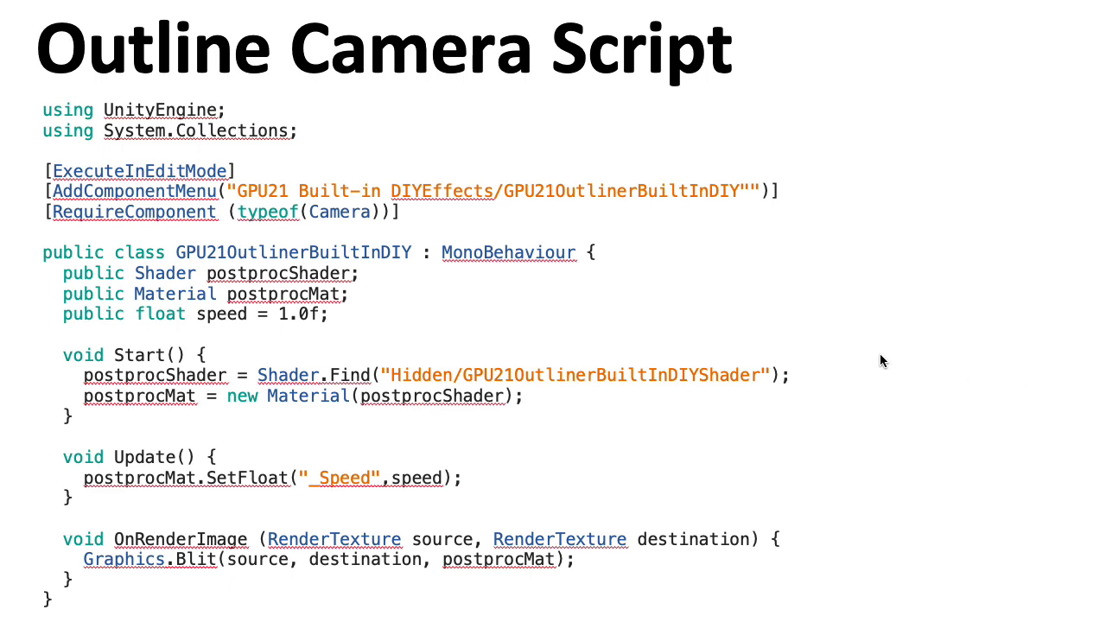
drag(762, 375, 465, 375)
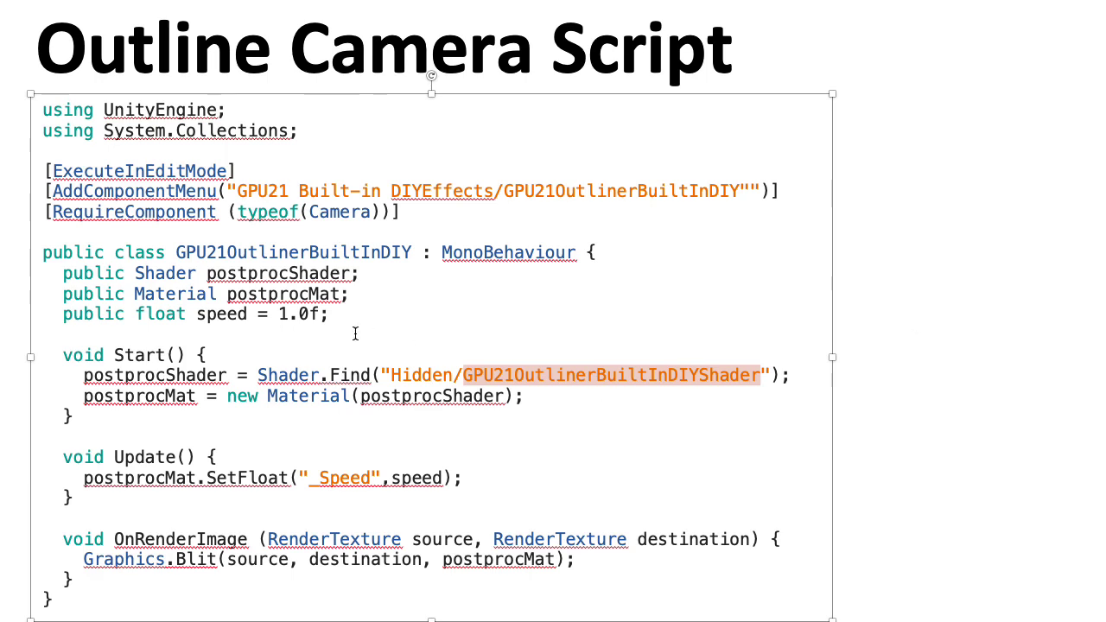
drag(197, 314, 311, 314)
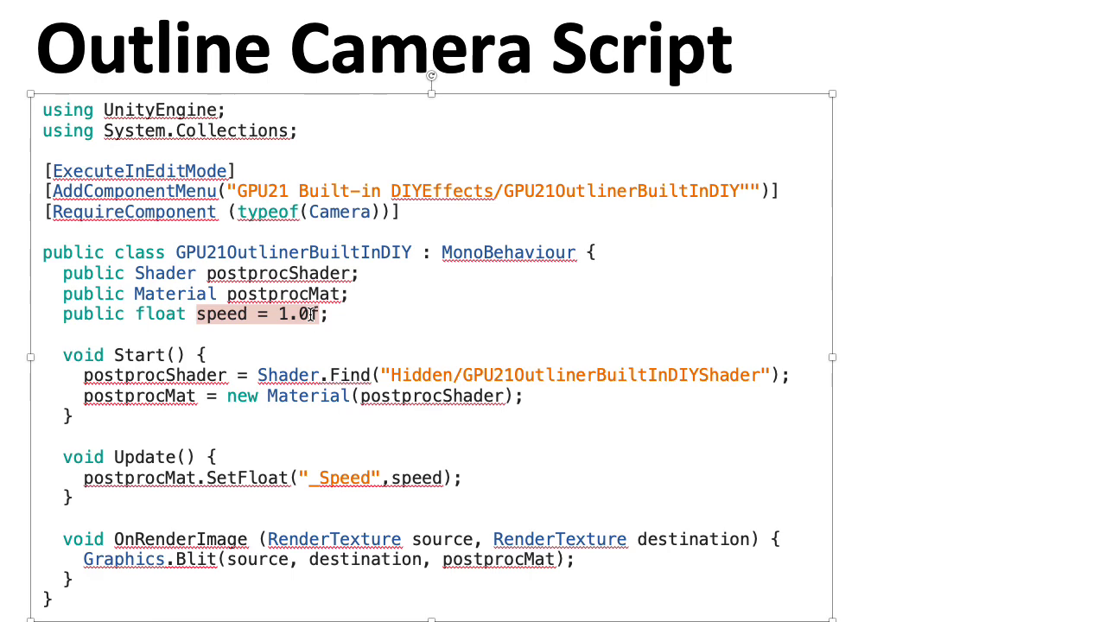
double_click(338, 478)
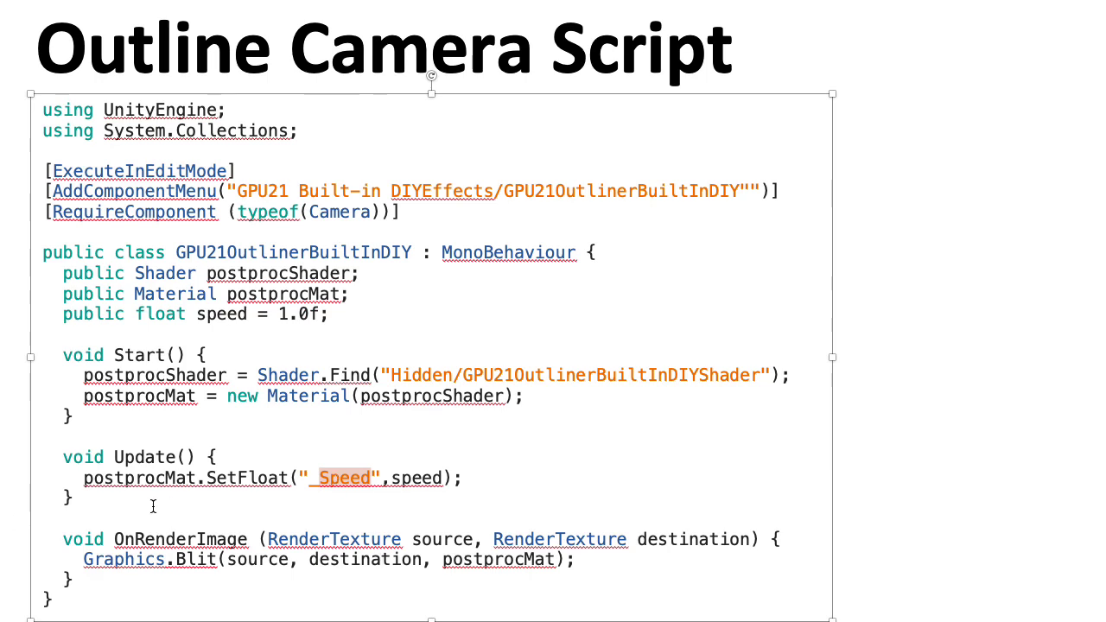
drag(197, 478, 84, 478)
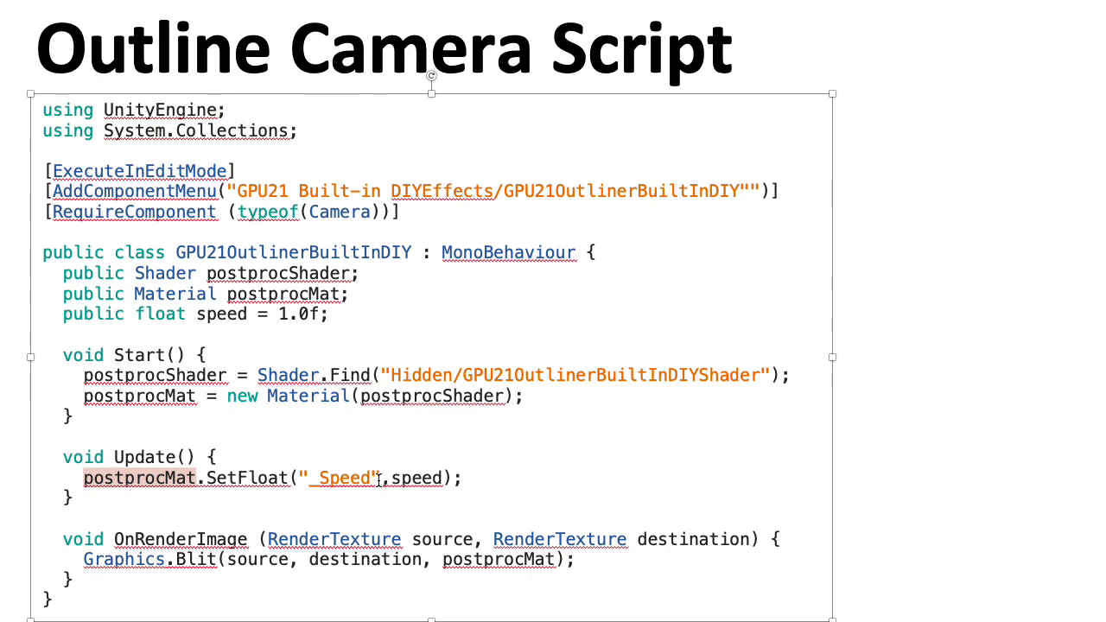
drag(372, 478, 308, 481)
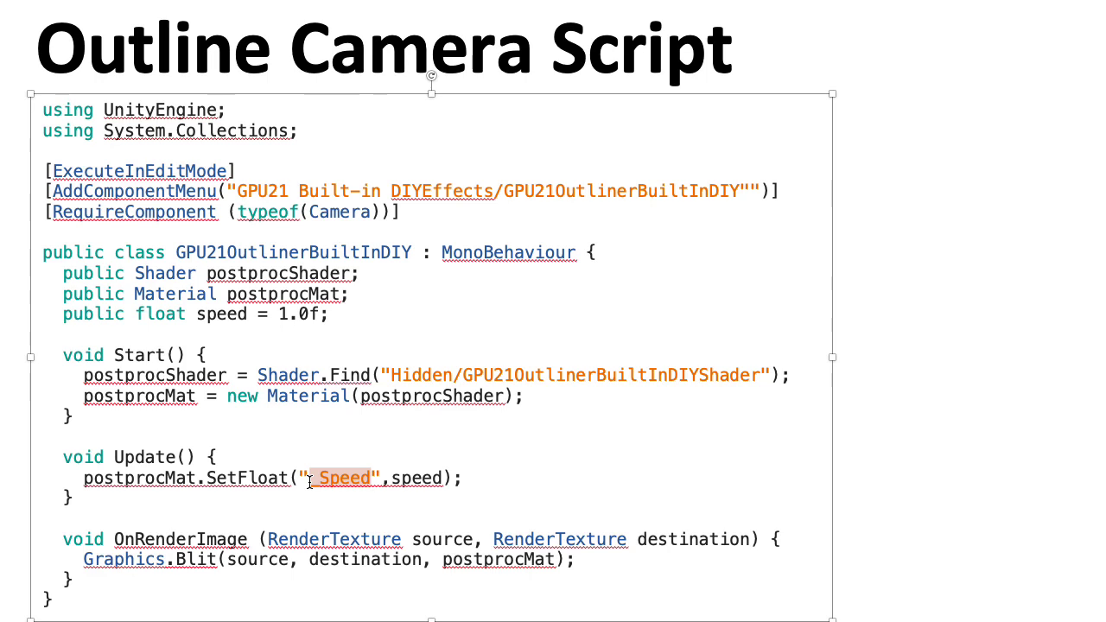
drag(390, 478, 301, 484)
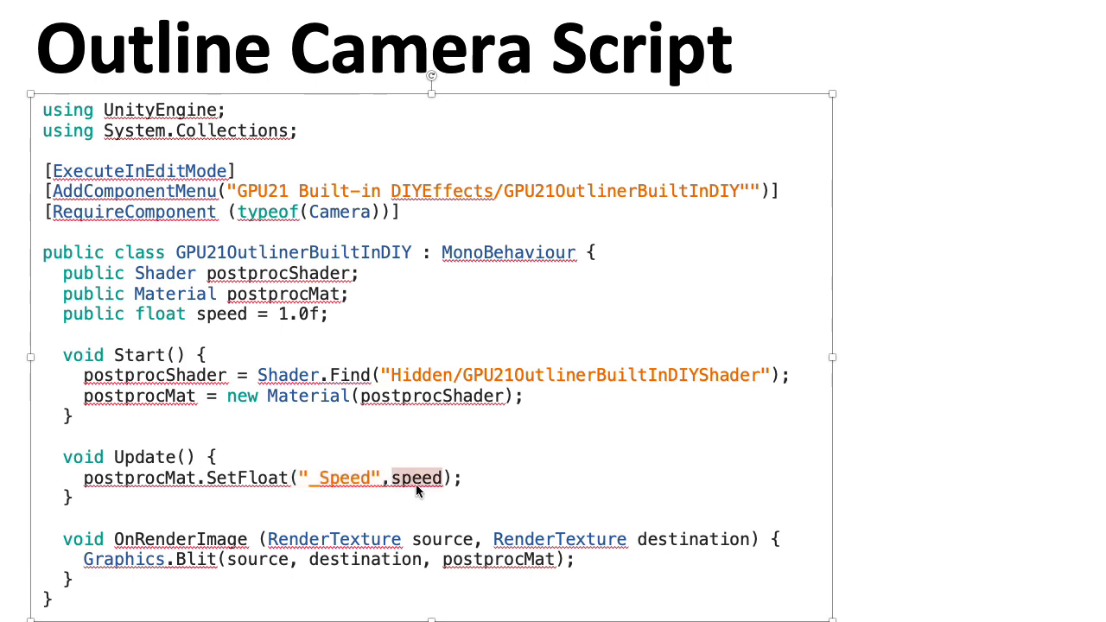
double_click(231, 315)
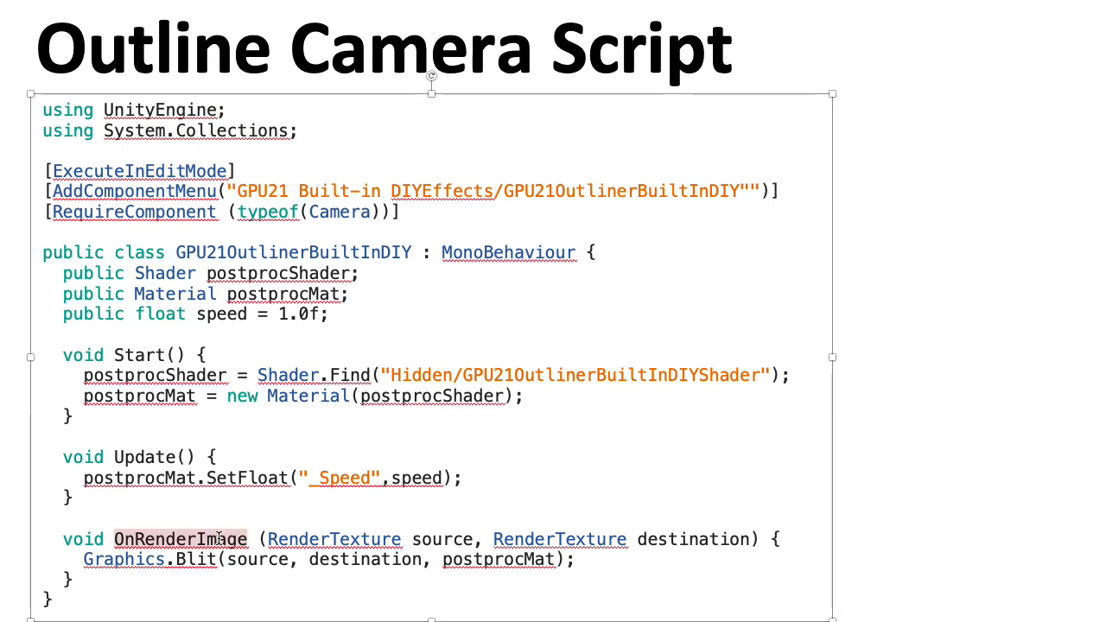
click(217, 538)
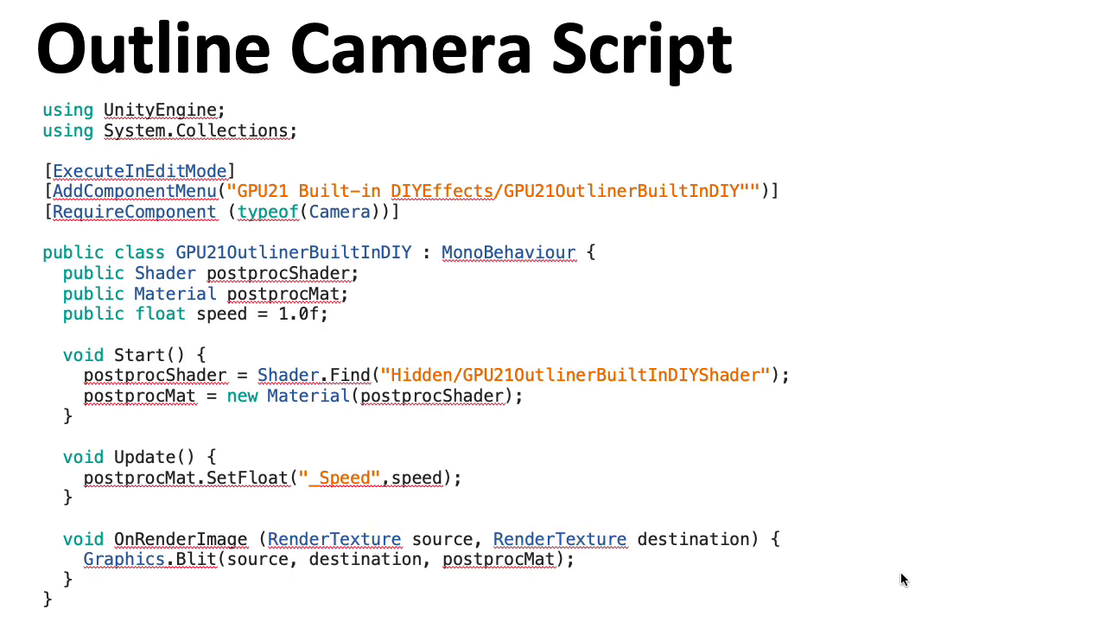
Point out OnRenderImage, the Graphics.Blit call and the Shader.Find shader name in the camera script
click(197, 563)
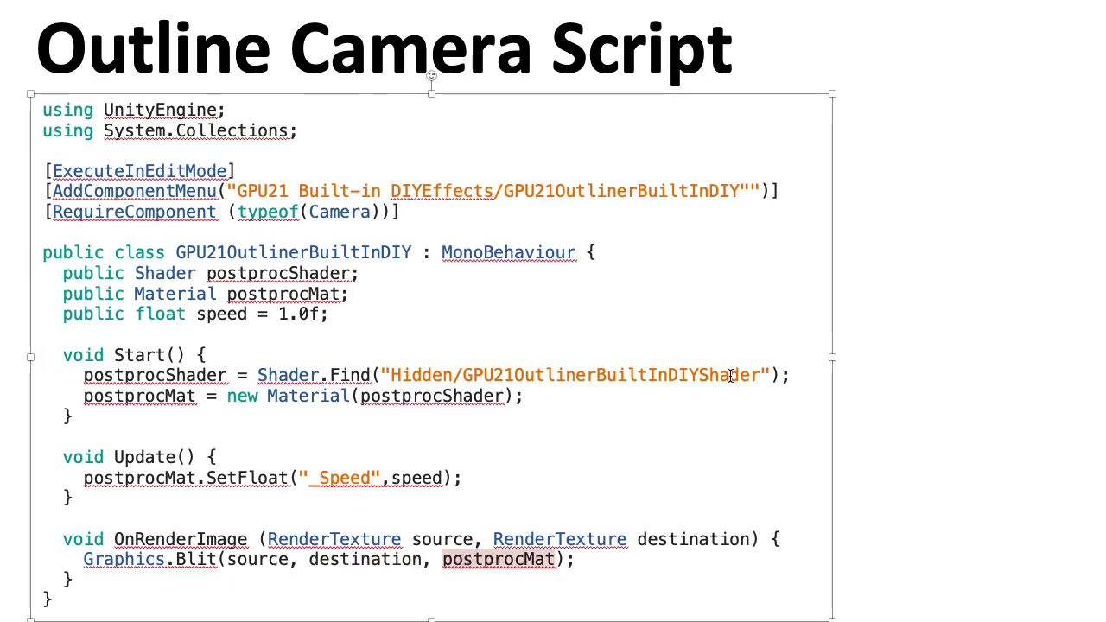
drag(731, 375, 536, 375)
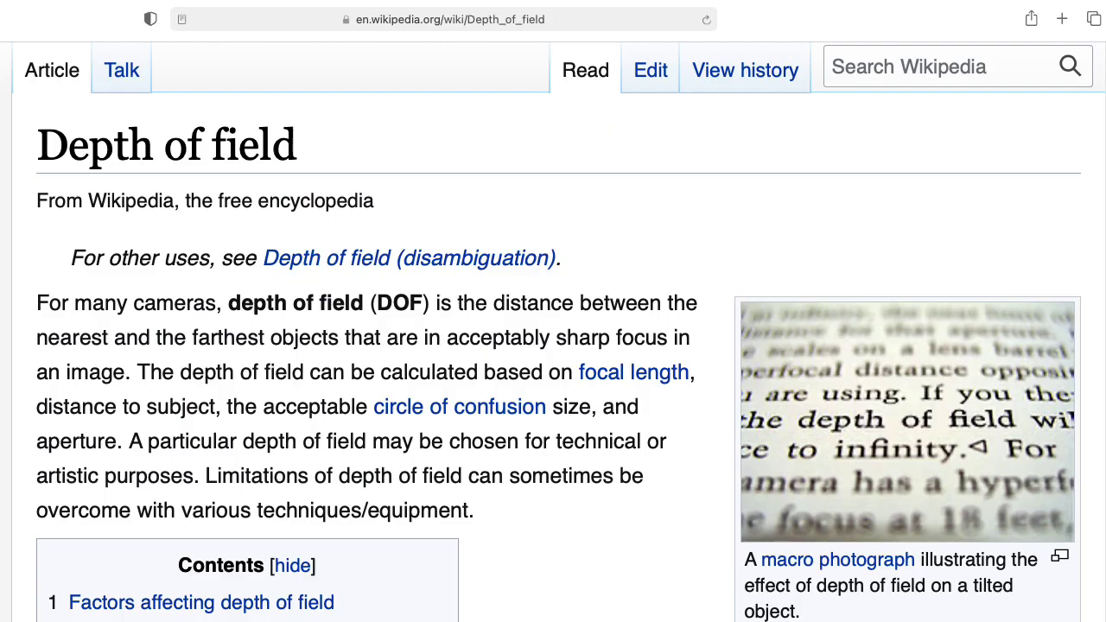
Scroll the Reflection (computer graphics) article down to the Screen space reflections passage
scroll(553, 332, down, 10)
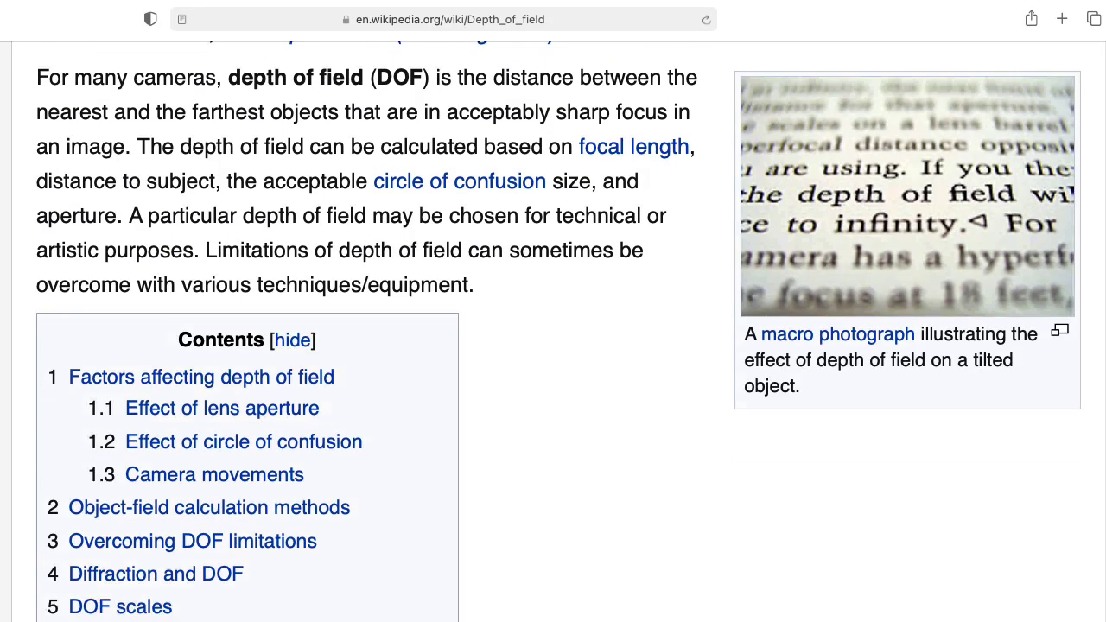
scroll(553, 332, down, 10)
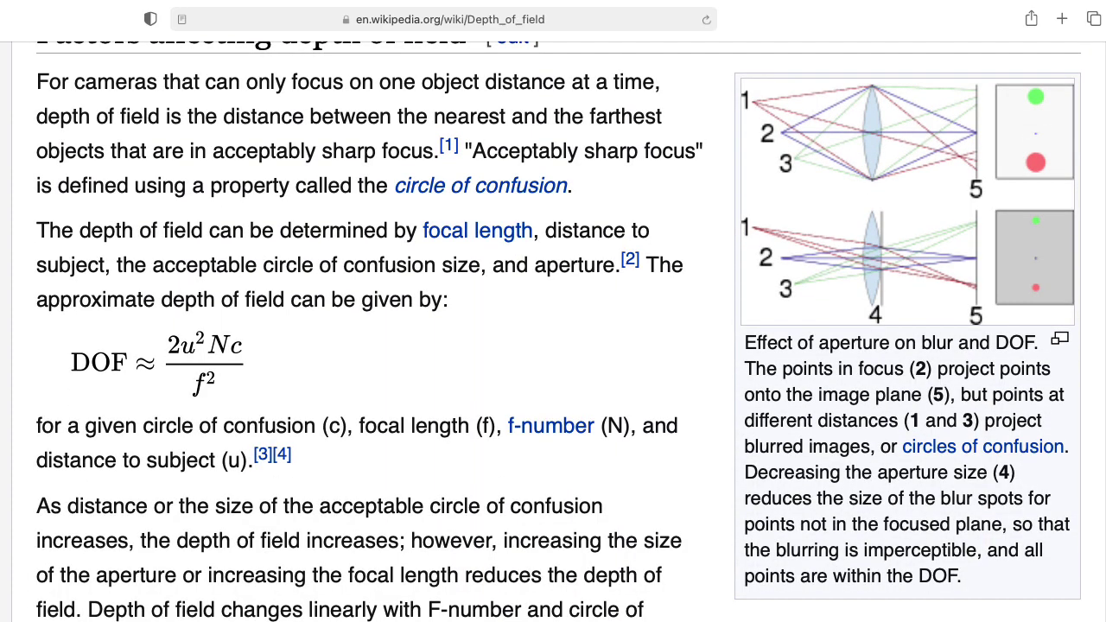
scroll(553, 332, down, 5)
scroll(553, 332, down, 12)
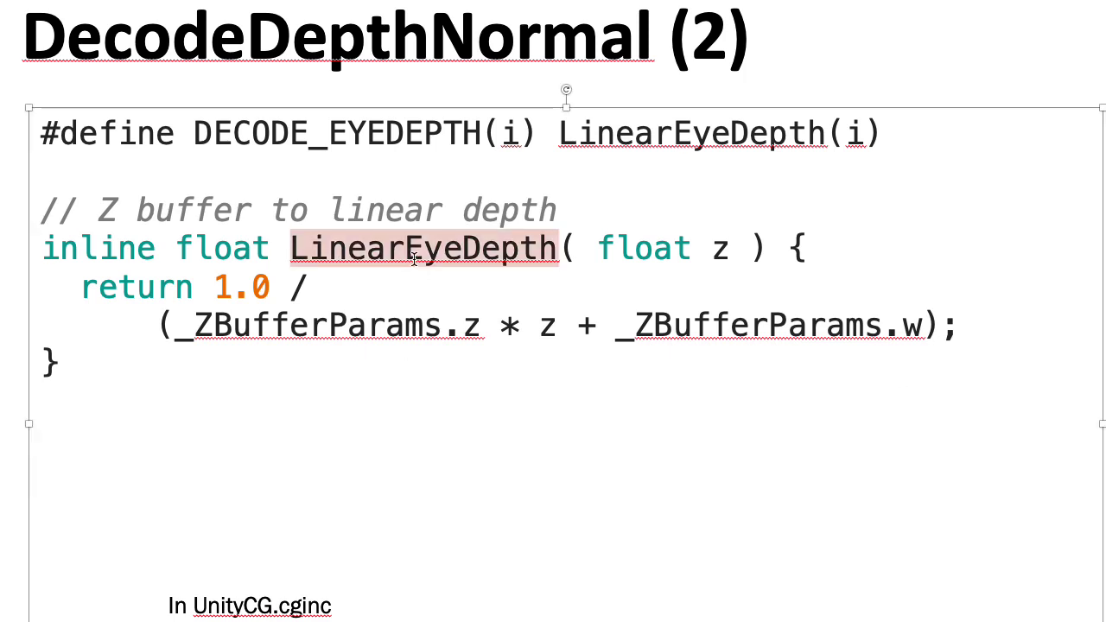
Clear the LinearEyeDepth highlight and point out the second _ZBufferParams term and 1.0 divisor
click(463, 372)
drag(883, 327, 615, 328)
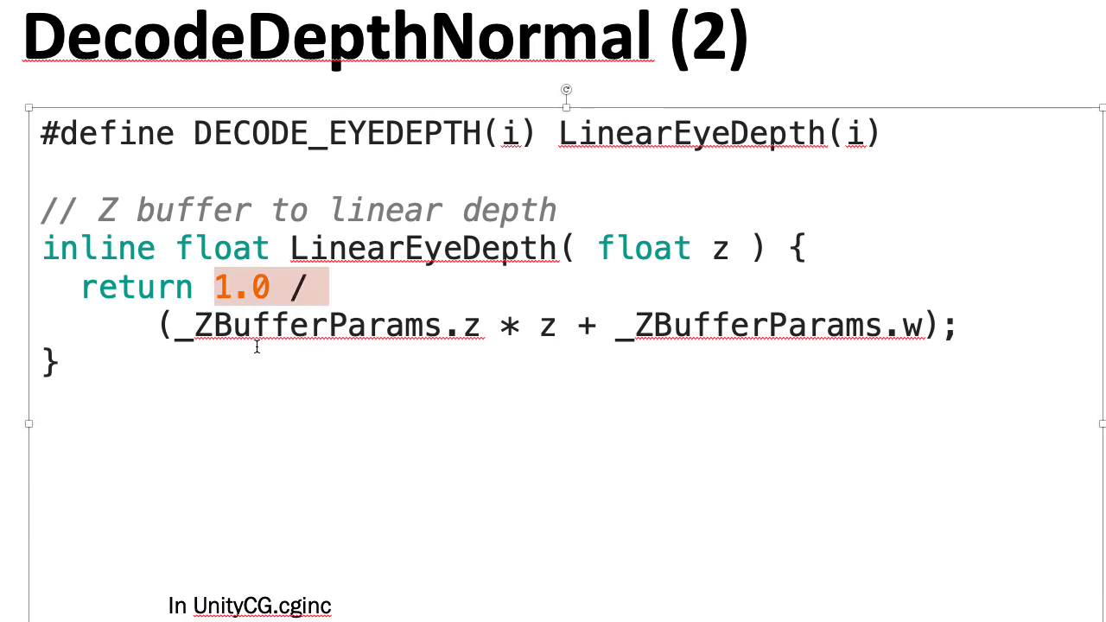
click(369, 451)
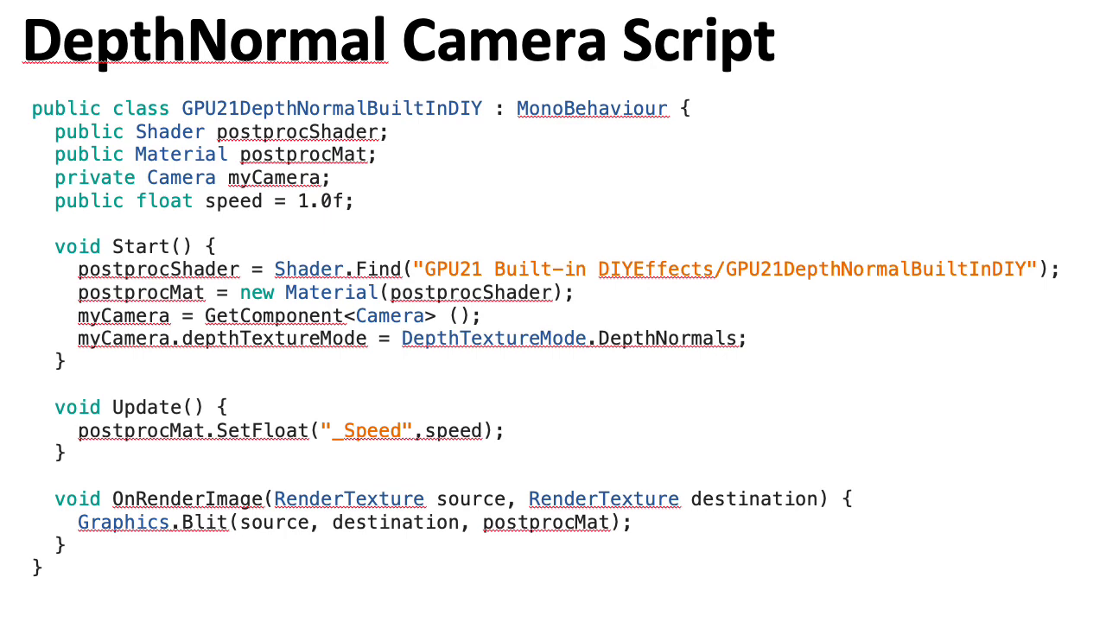
Highlight depthTextureMode, myCamera and DepthTextureMode.DepthNormals in the camera script code
click(276, 374)
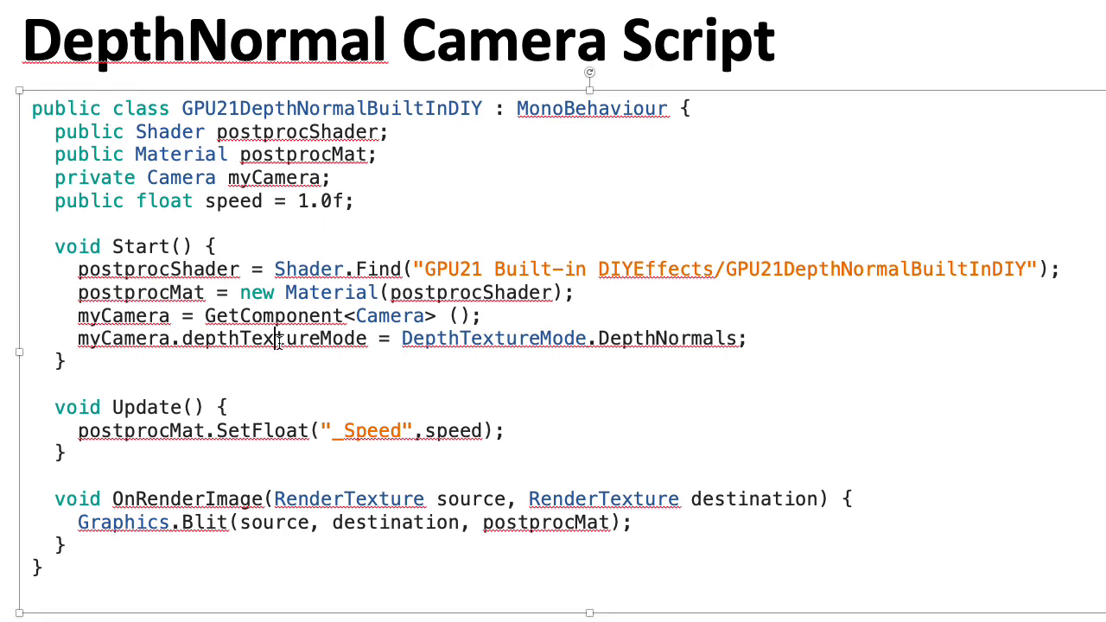
double_click(278, 340)
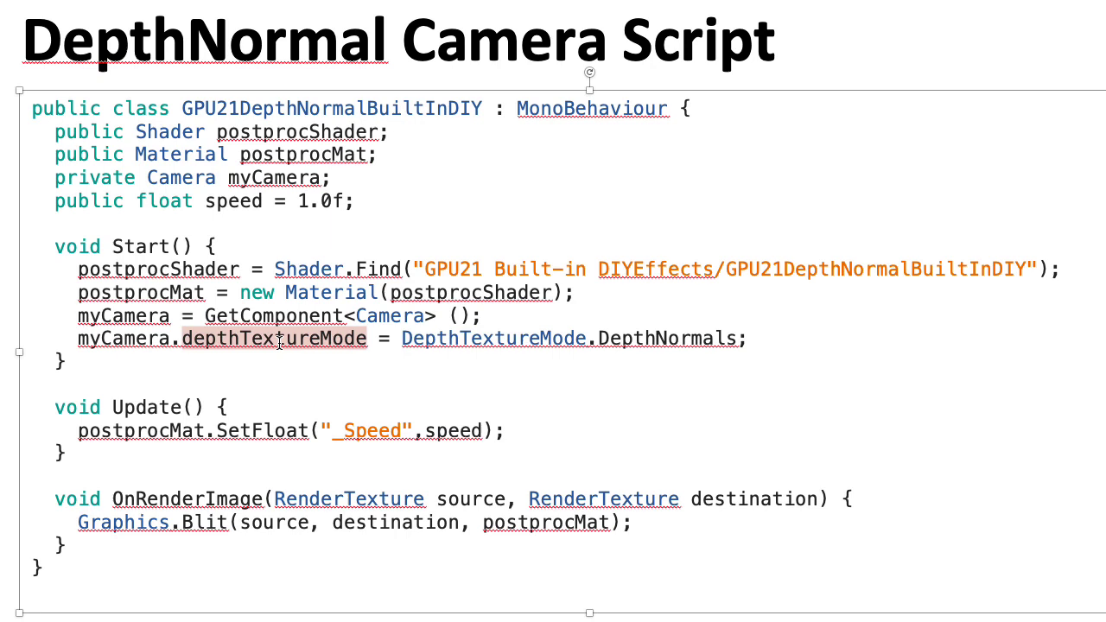
double_click(145, 339)
double_click(523, 339)
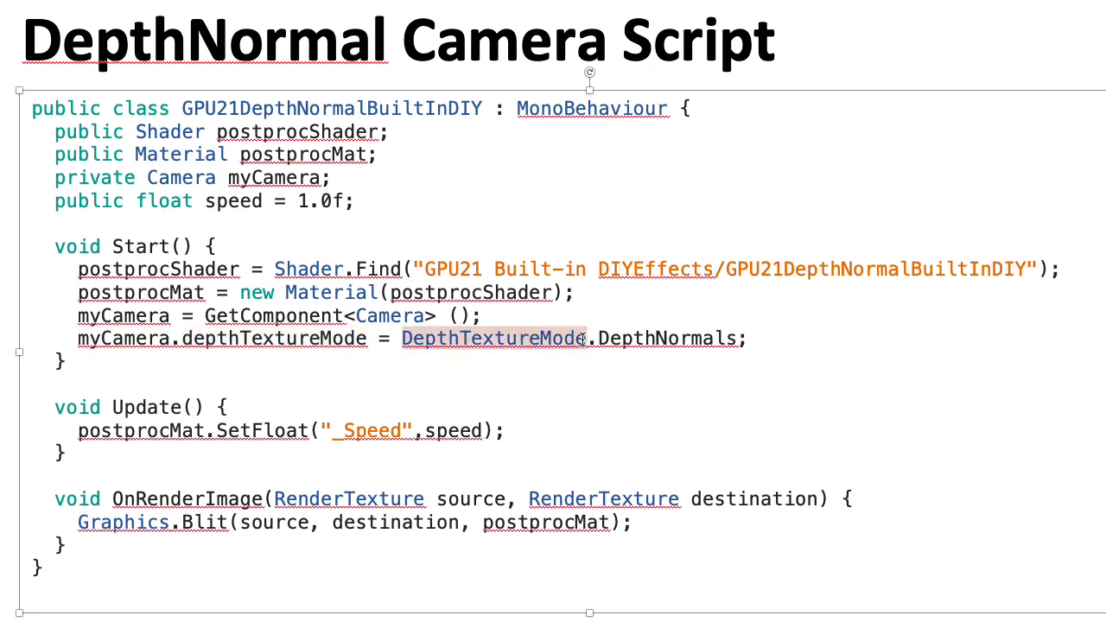
drag(591, 338, 625, 330)
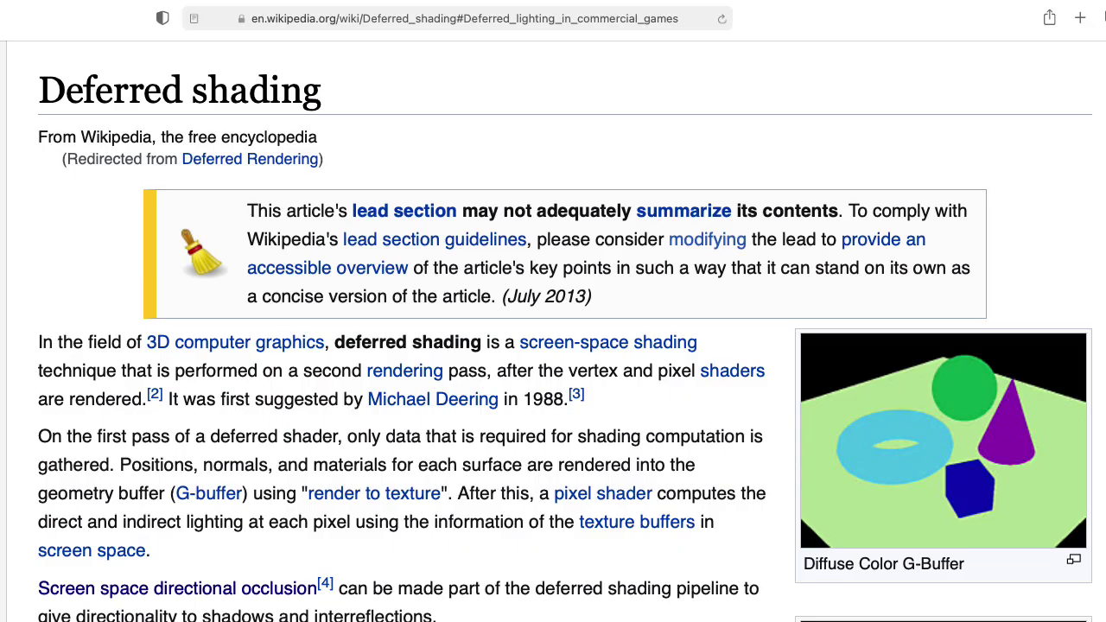
Scroll the Deferred shading article past Contents, Advantages and Disadvantages to Deferred lighting
scroll(553, 345, down, 5)
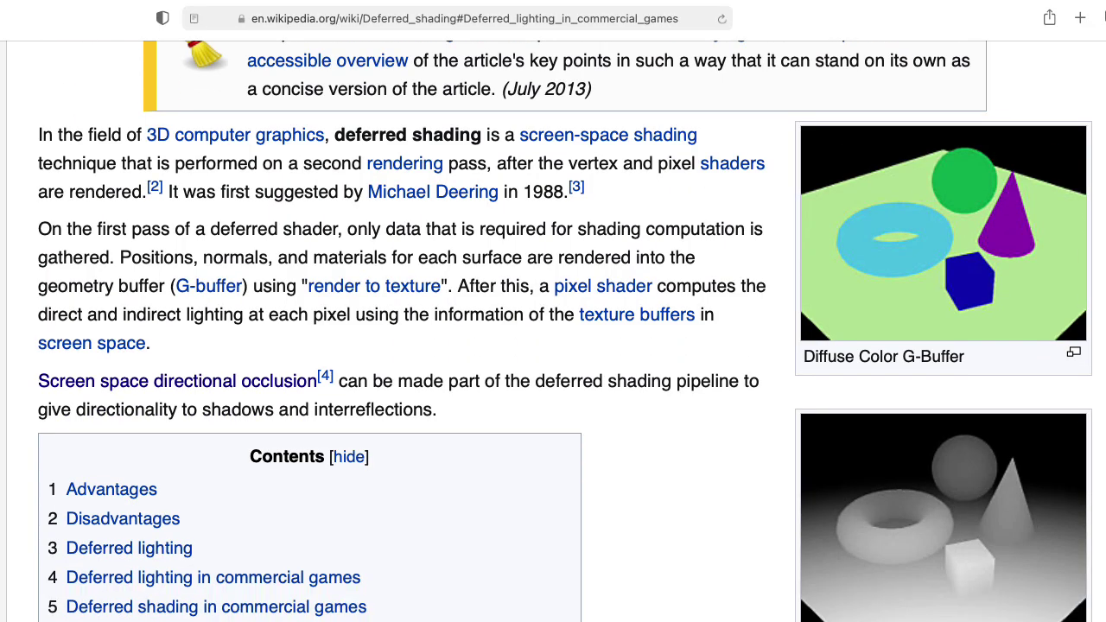
scroll(553, 346, down, 6)
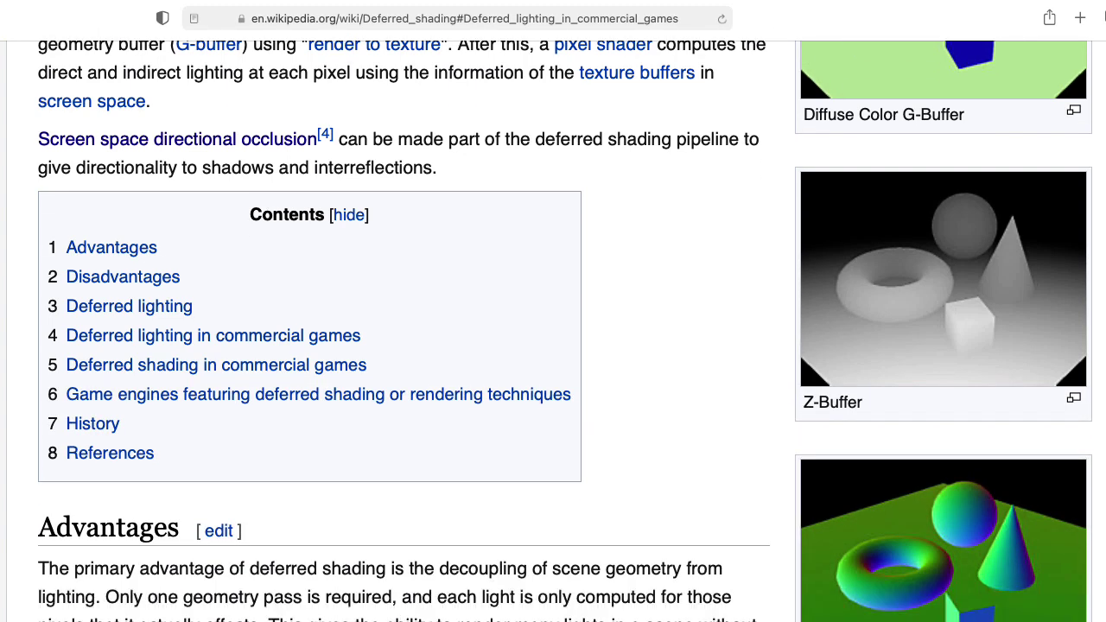
scroll(553, 346, down, 6)
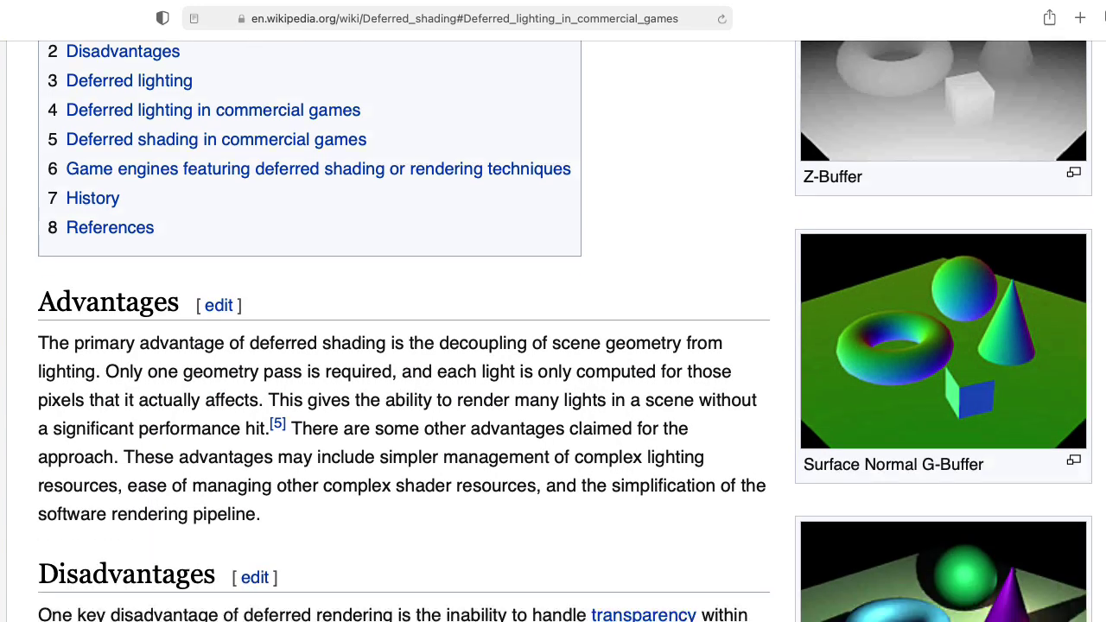
scroll(553, 346, down, 5)
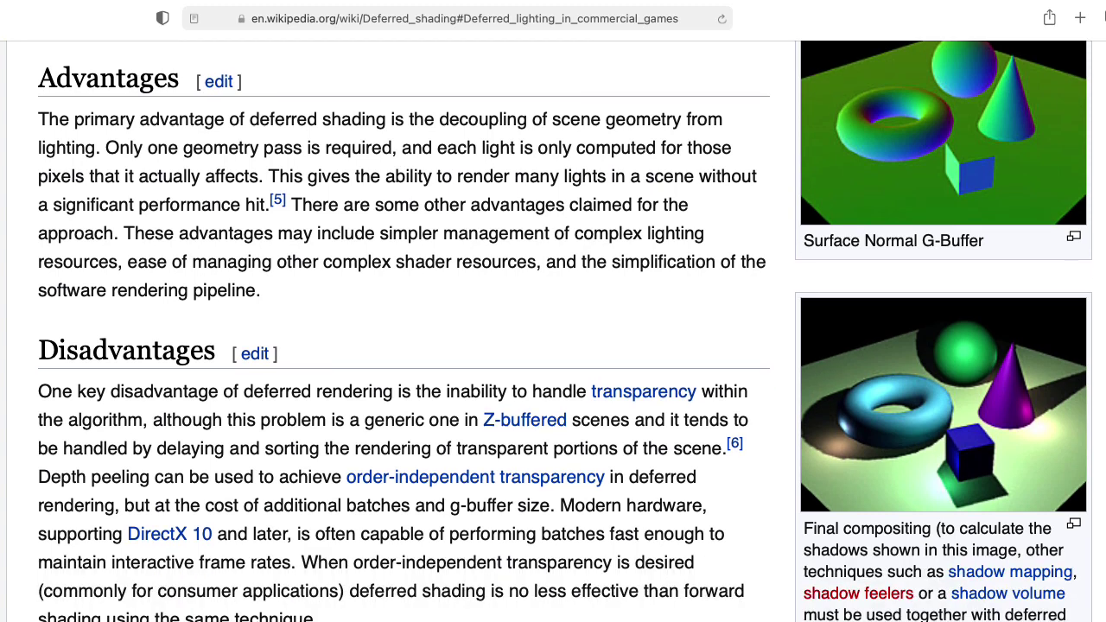
scroll(553, 346, down, 4)
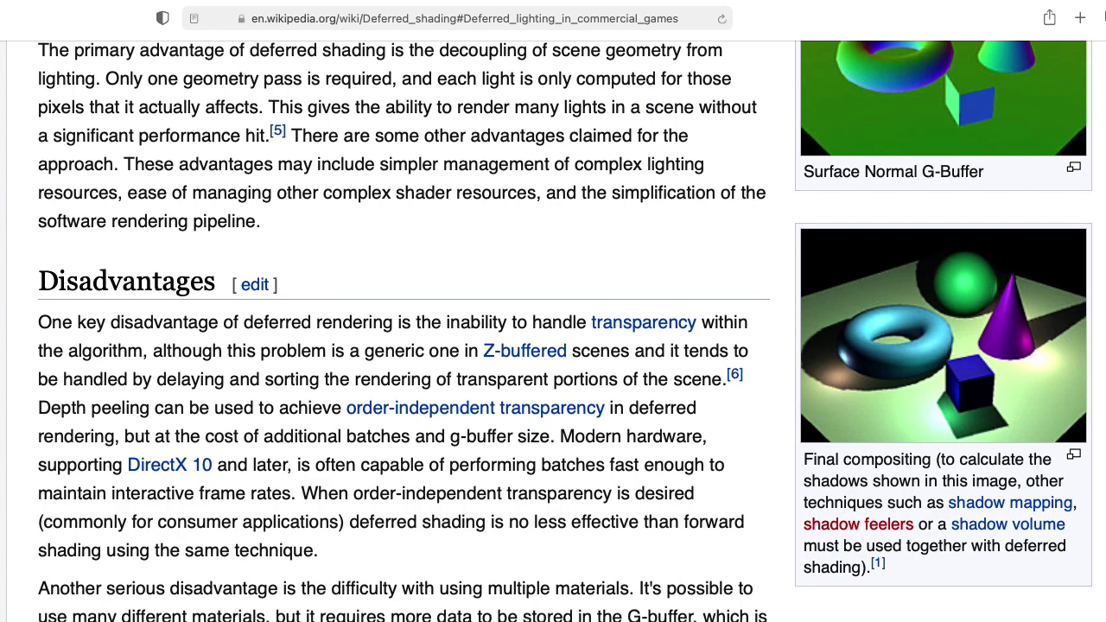
scroll(553, 346, down, 5)
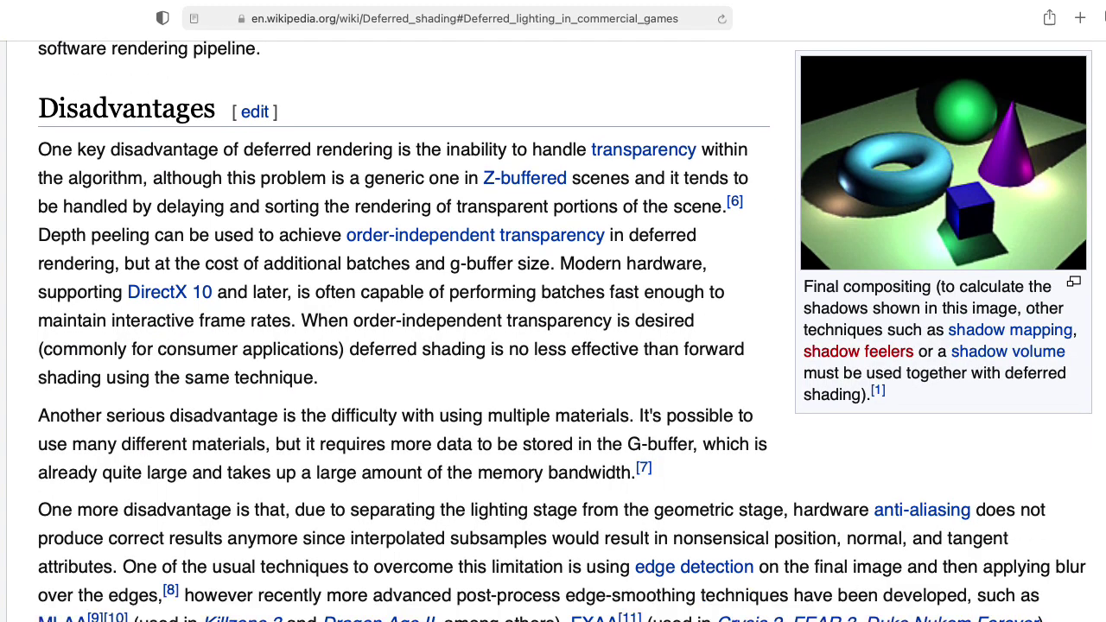
scroll(553, 346, down, 5)
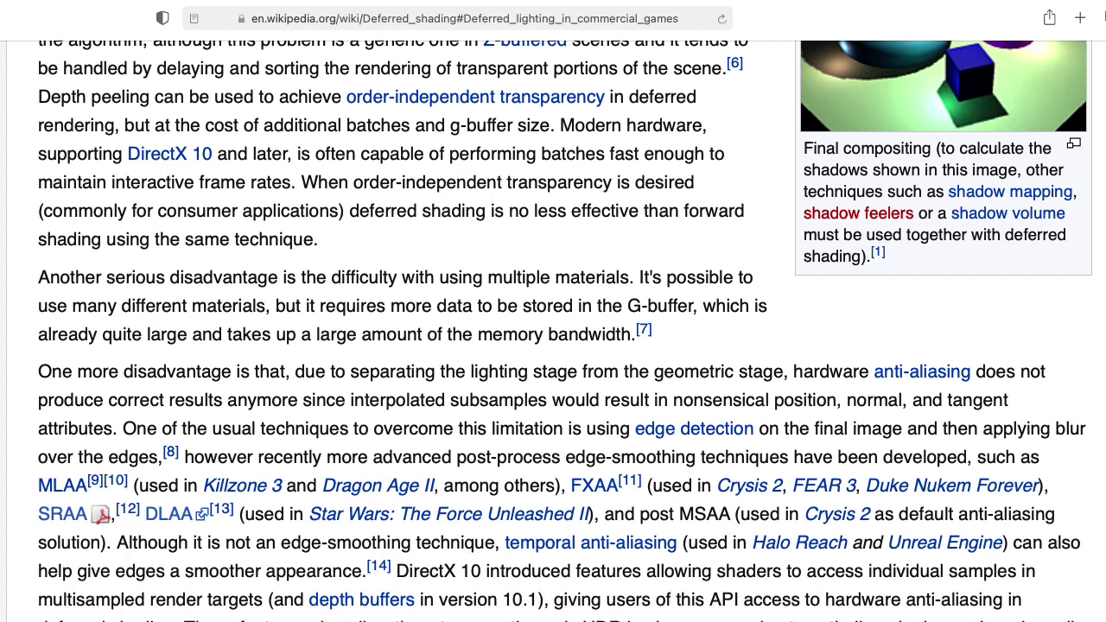
scroll(553, 346, down, 4)
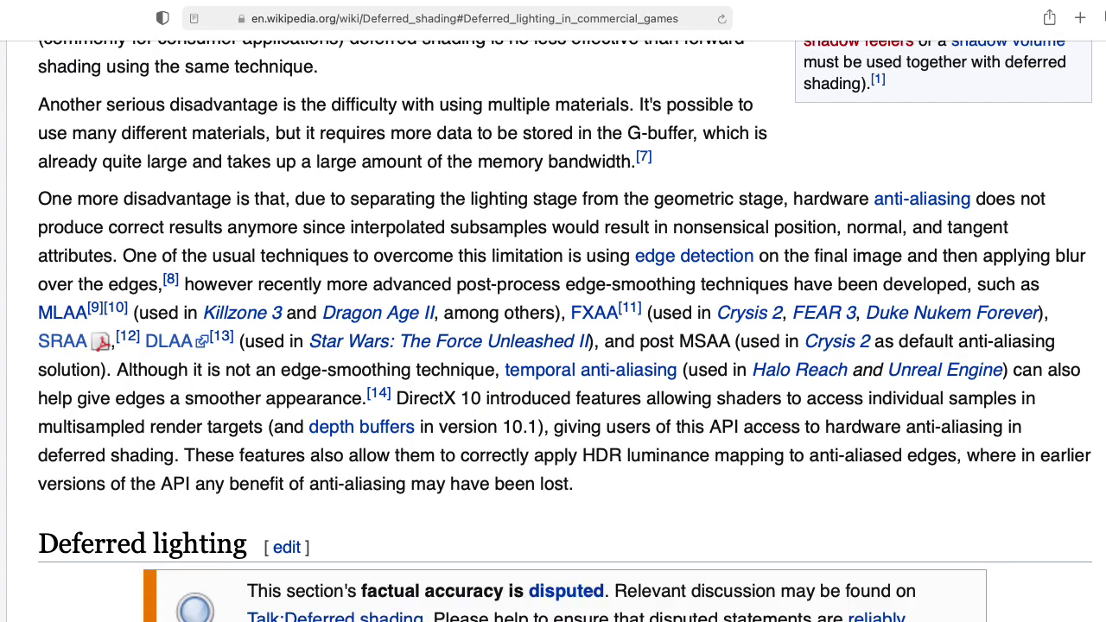
scroll(553, 345, down, 4)
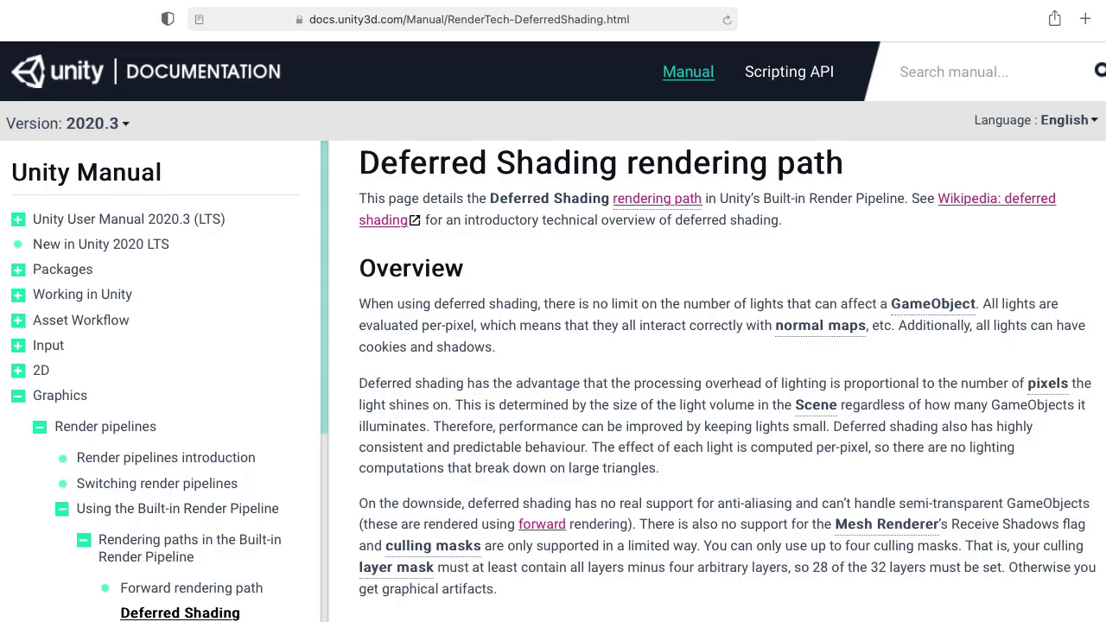
Scroll through the Deferred Shading rendering path page's G-buffer layout and render-target descriptions
scroll(726, 381, down, 6)
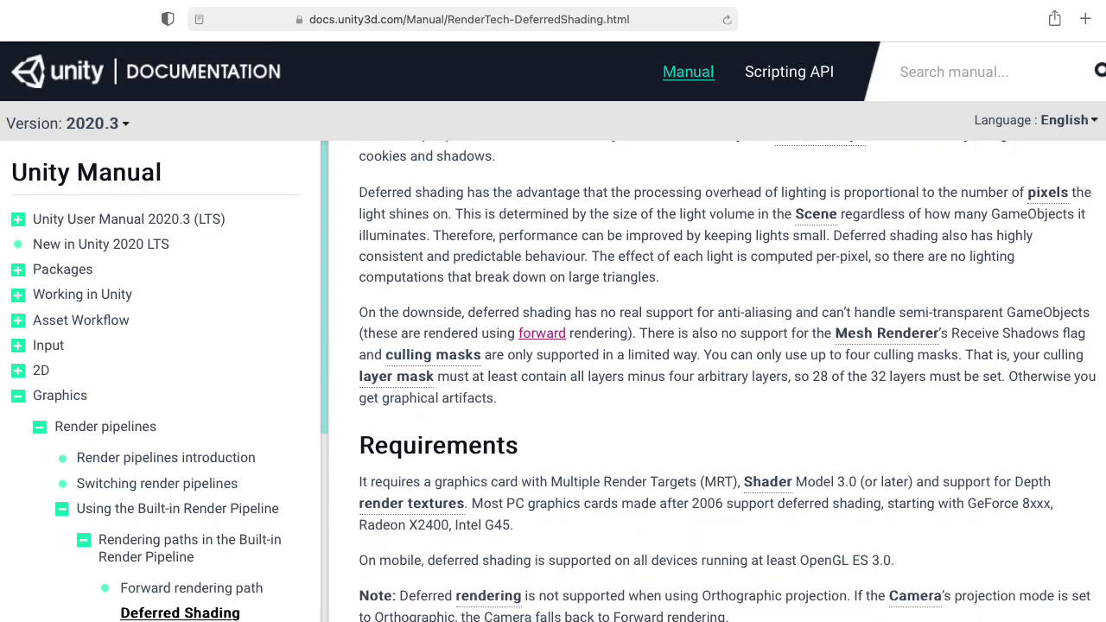
scroll(726, 381, down, 6)
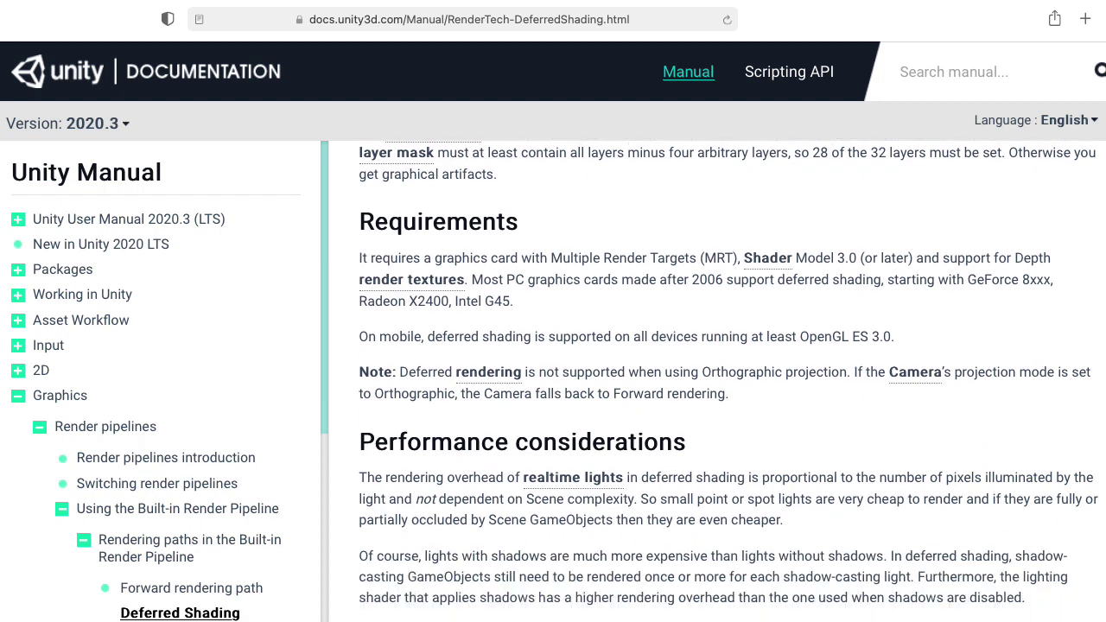
scroll(726, 380, down, 6)
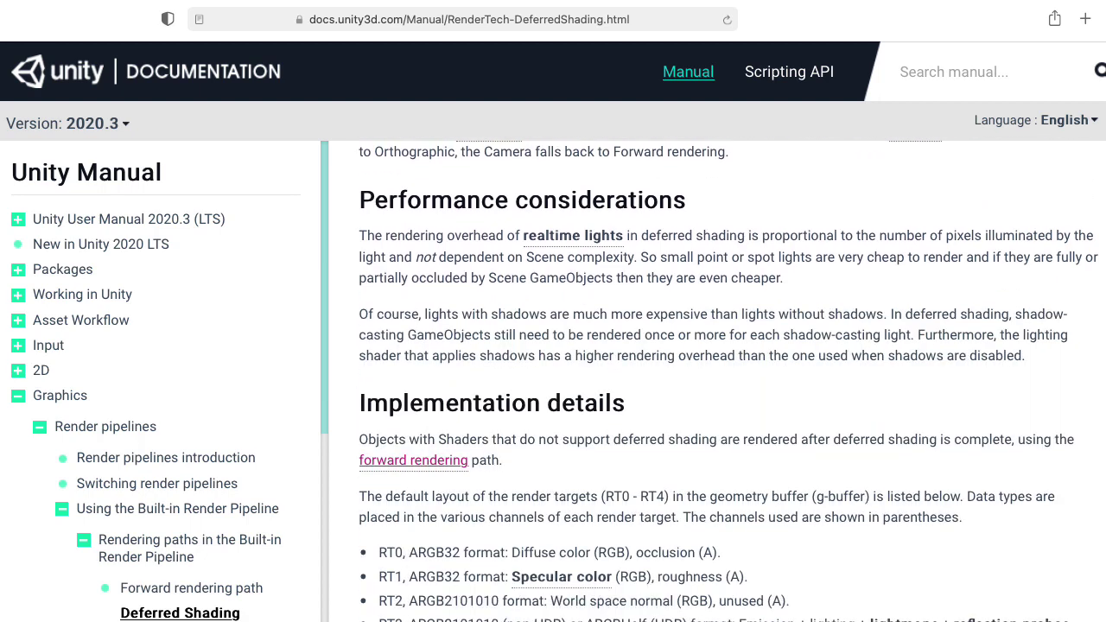
scroll(725, 381, down, 6)
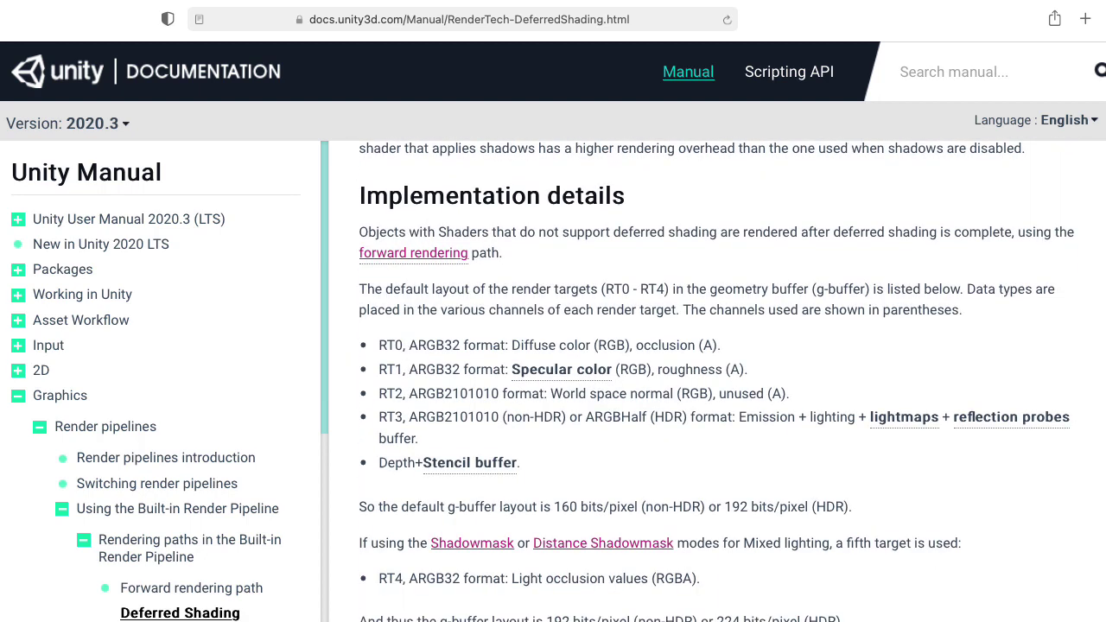
scroll(726, 381, down, 2)
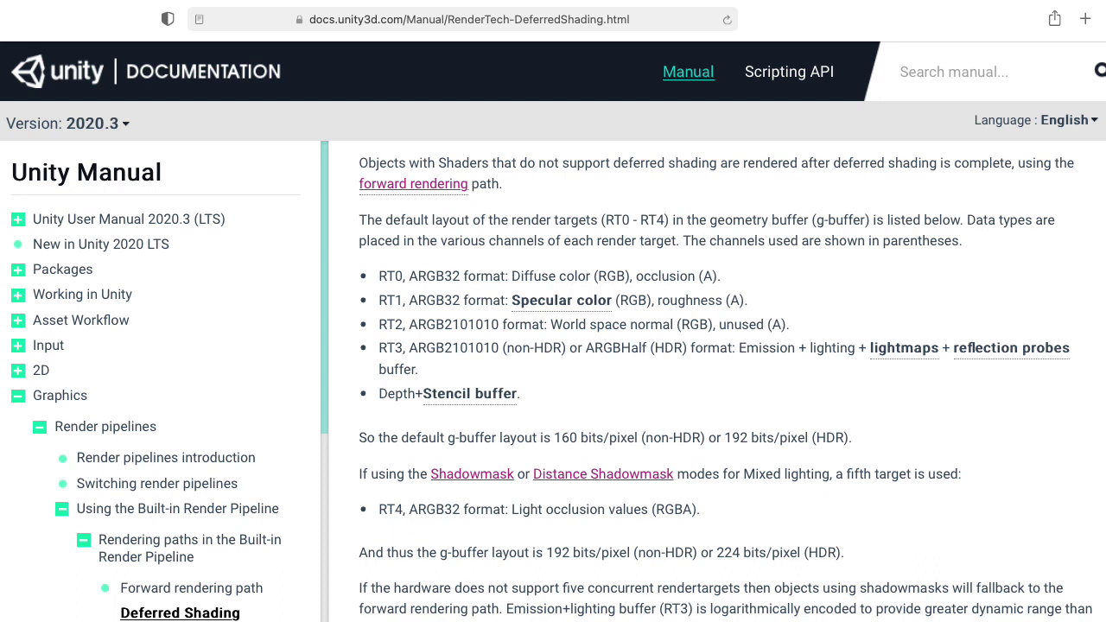
scroll(726, 380, down, 5)
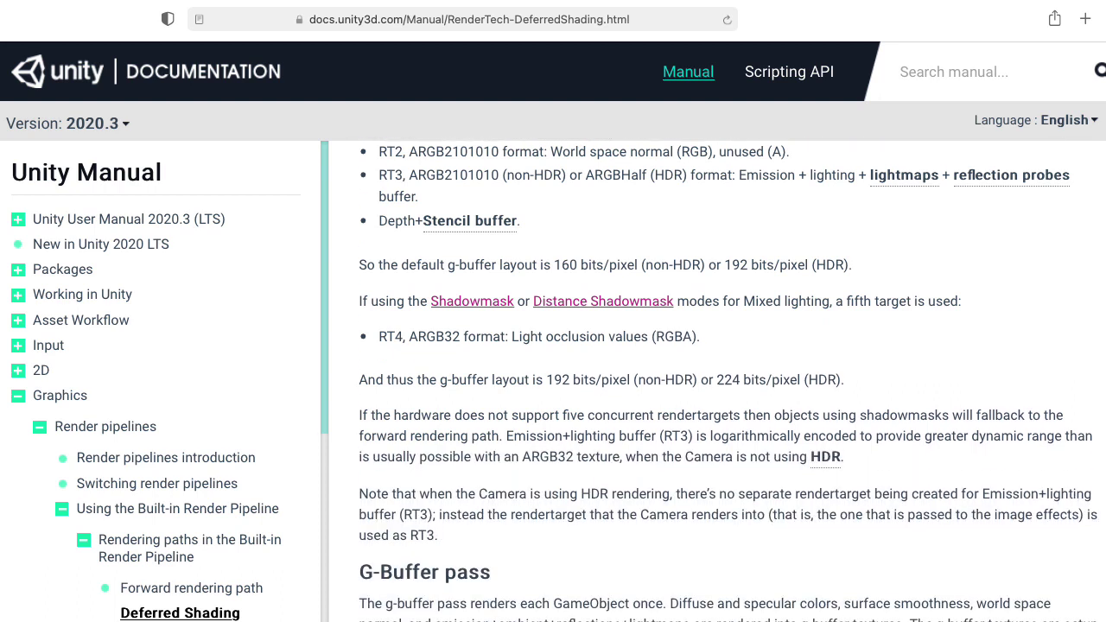
scroll(726, 380, down, 6)
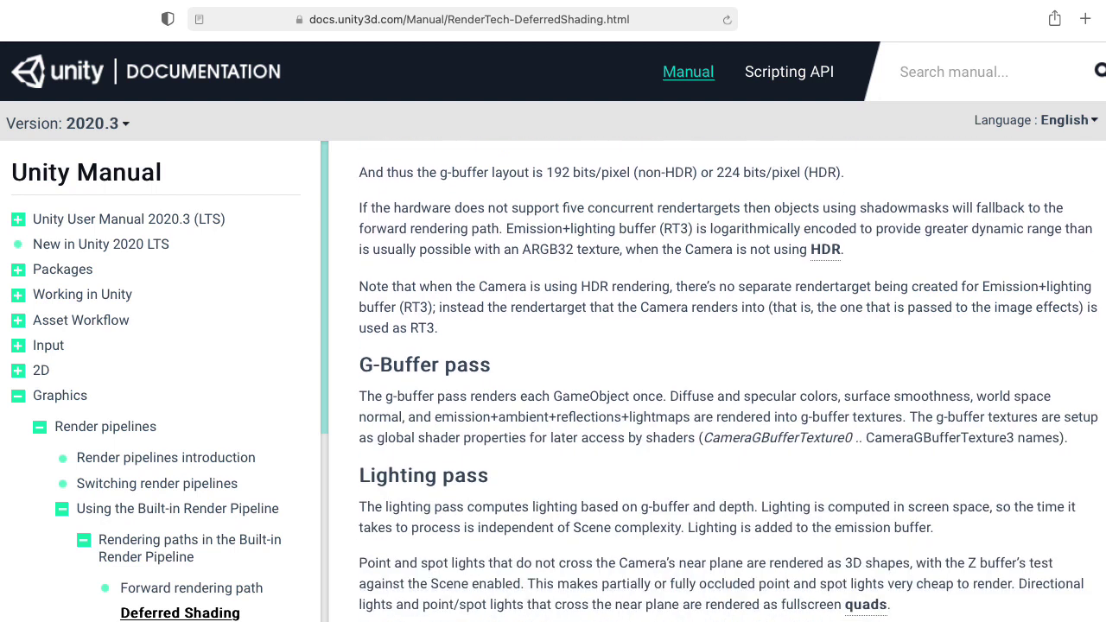
scroll(725, 380, down, 6)
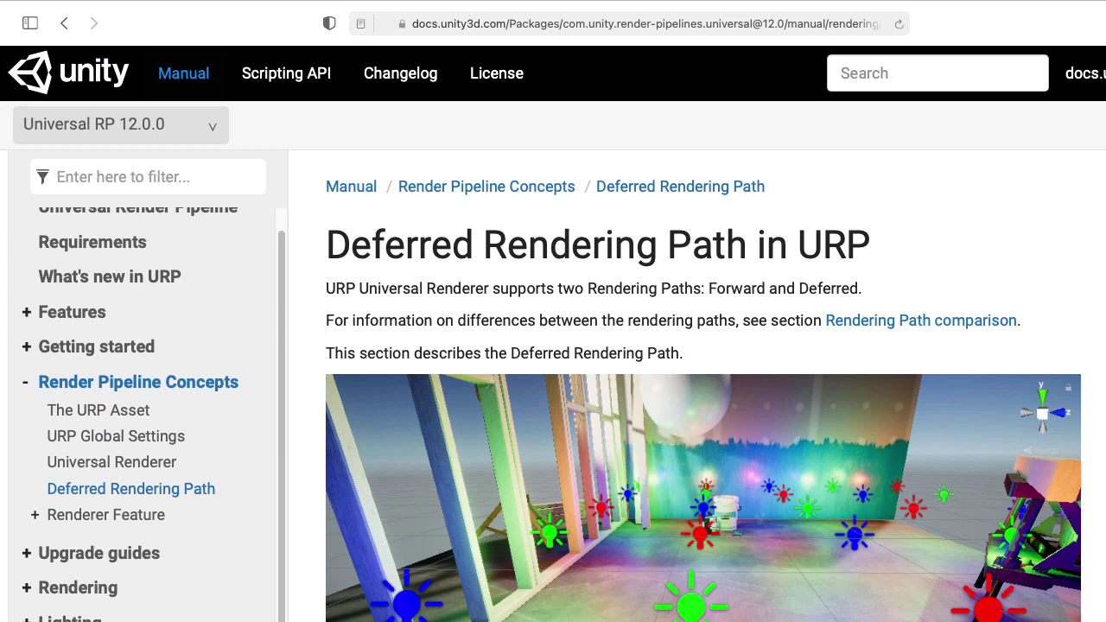
scroll(703, 386, down, 18)
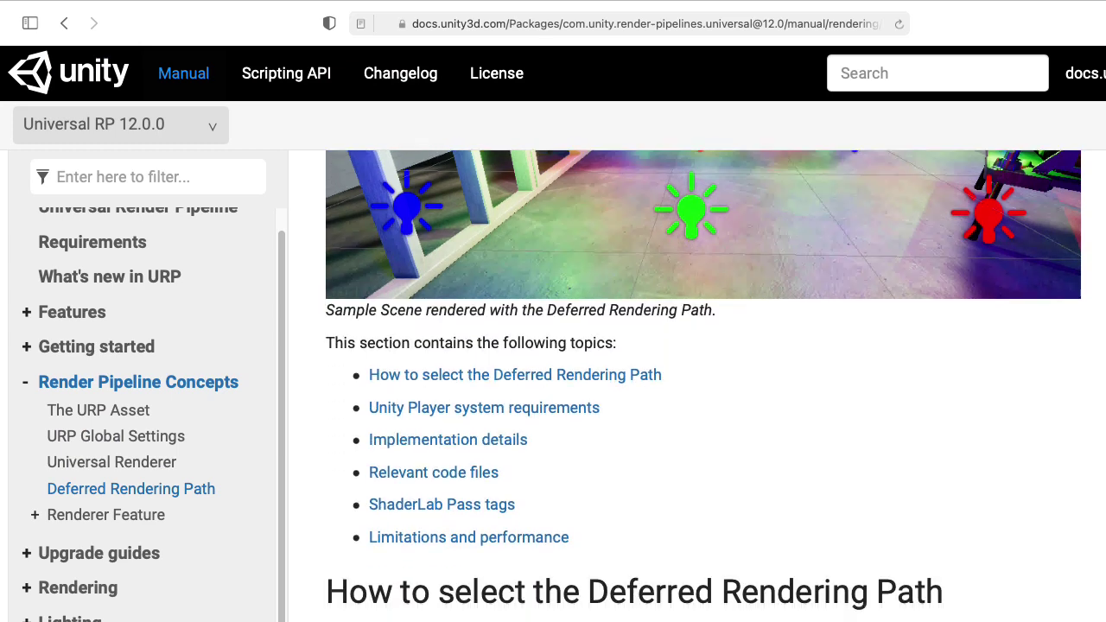
scroll(703, 386, down, 20)
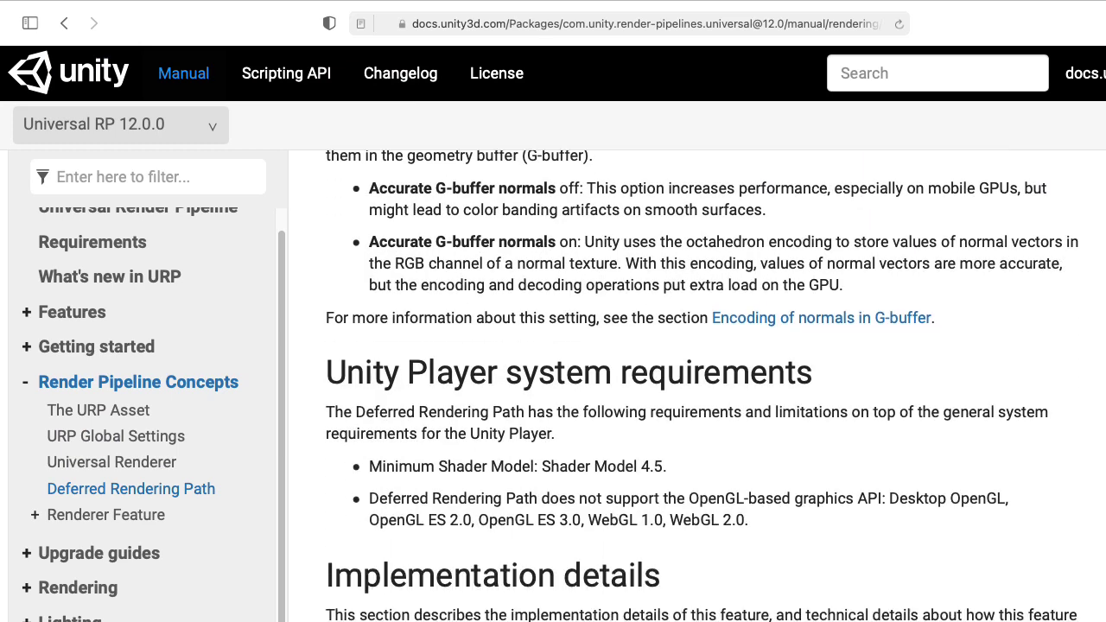
scroll(703, 386, down, 8)
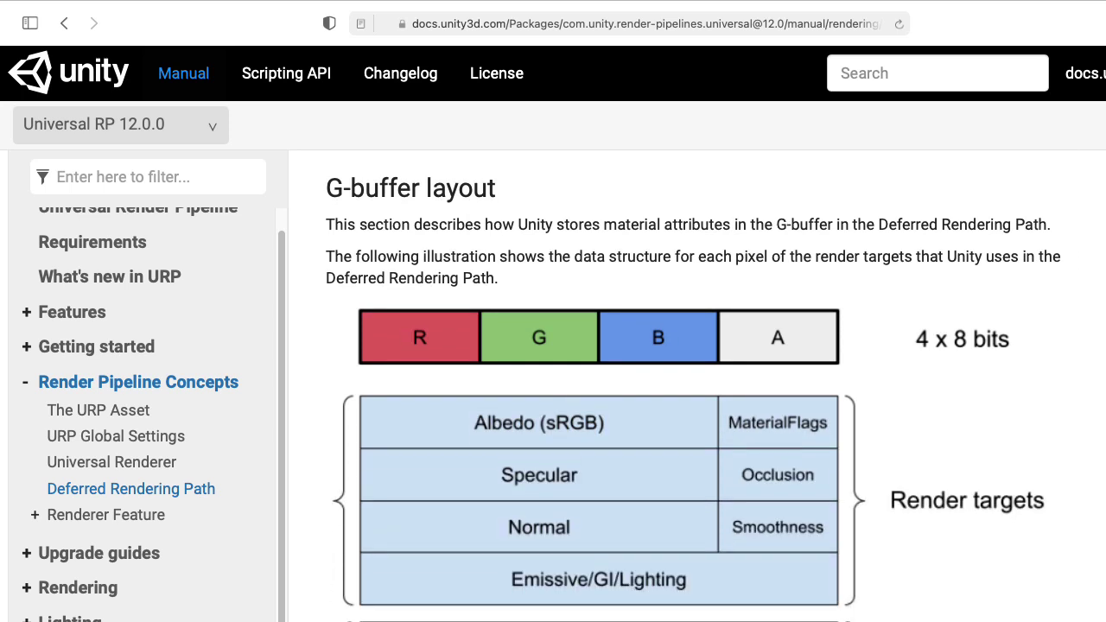
scroll(704, 386, down, 7)
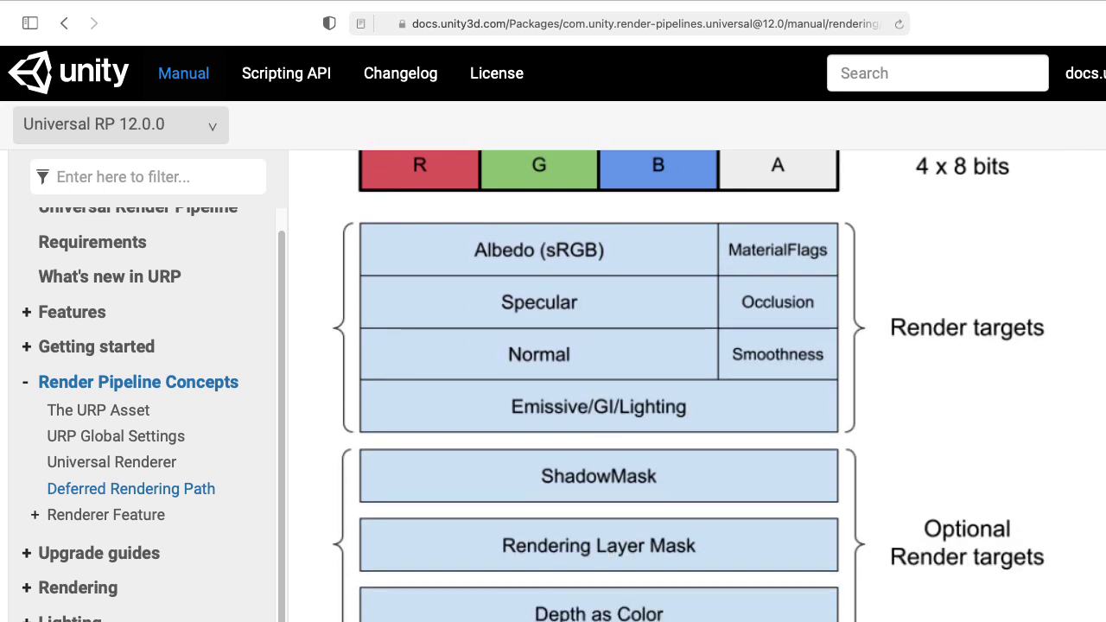
scroll(597, 380, down, 1)
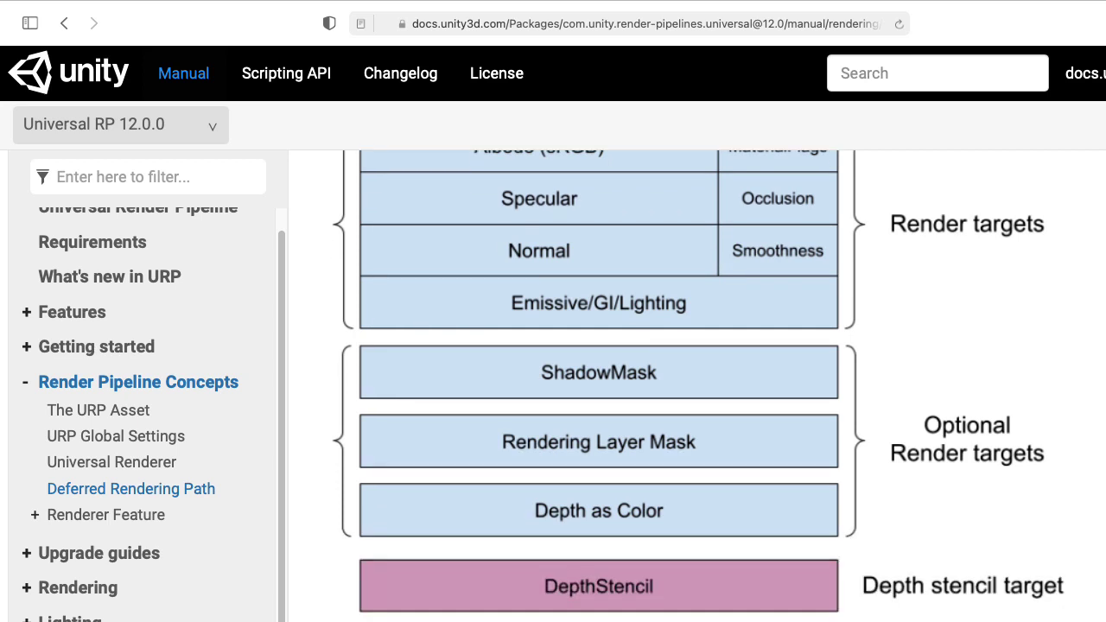
scroll(598, 380, down, 8)
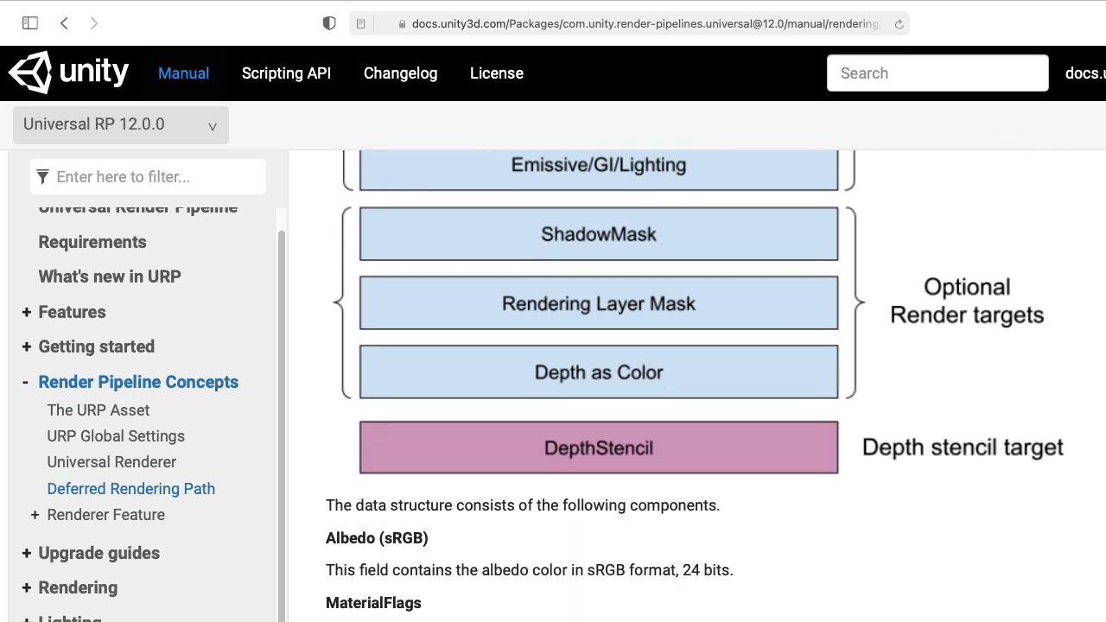
scroll(598, 380, down, 7)
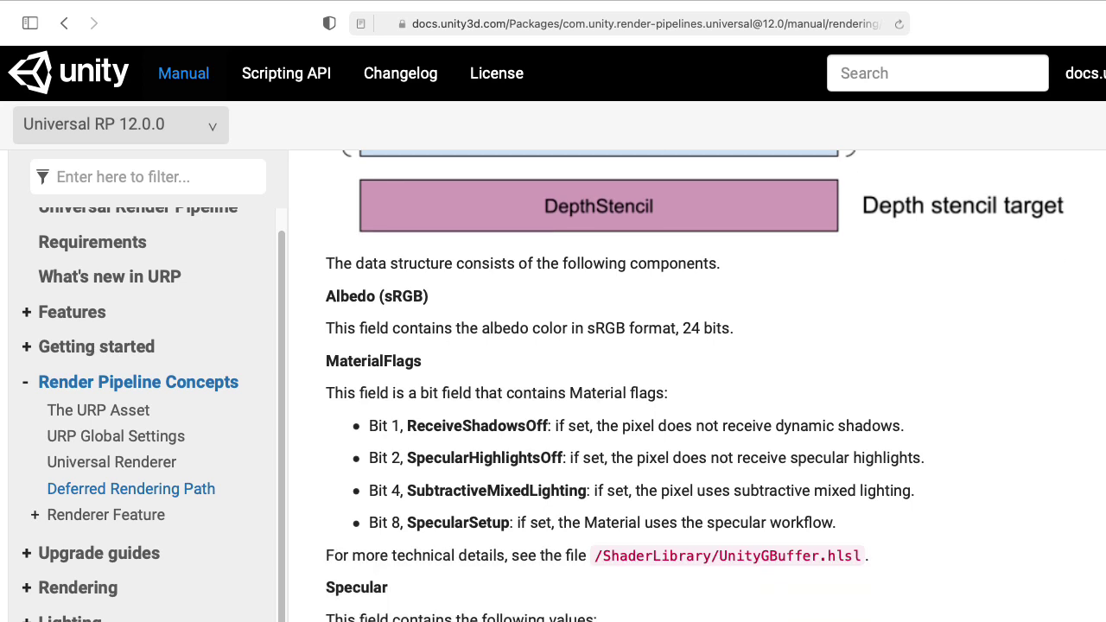
scroll(598, 381, down, 7)
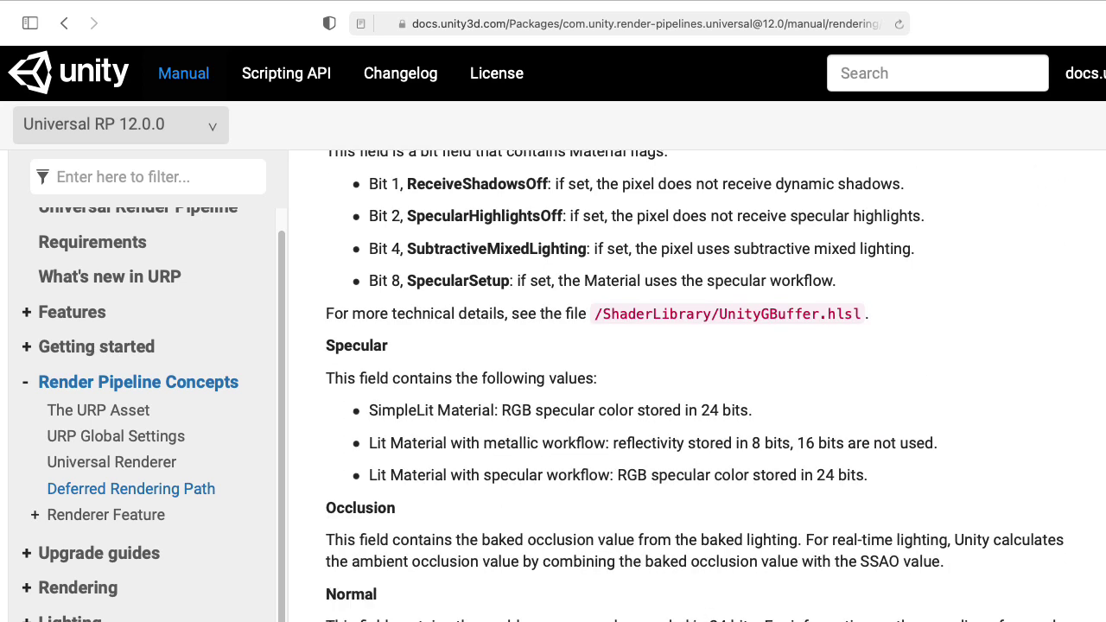
scroll(598, 380, down, 8)
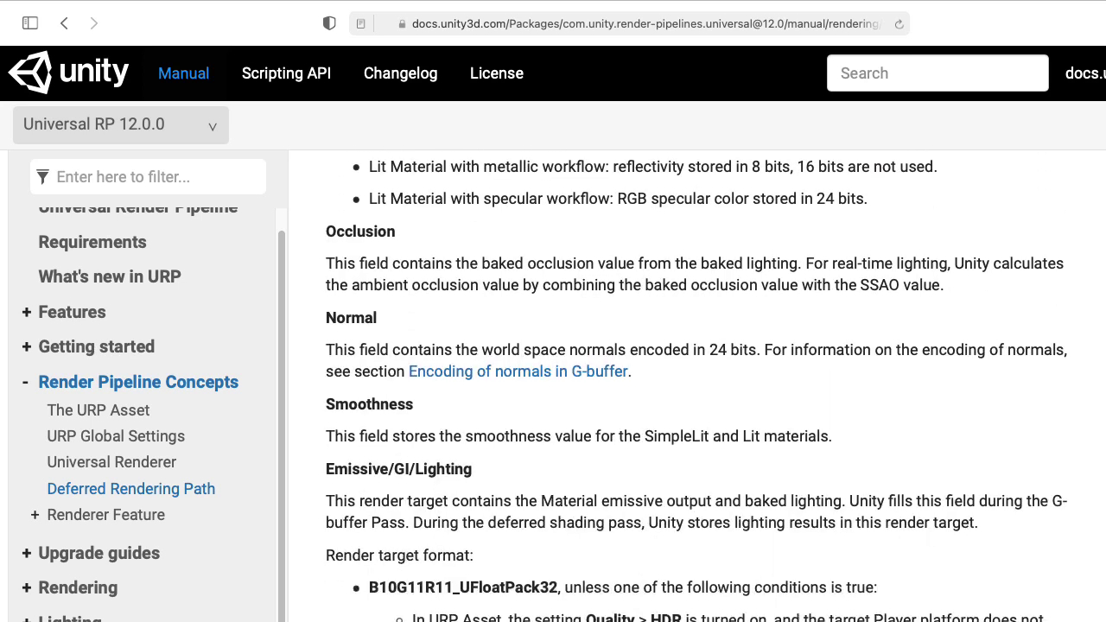
scroll(597, 380, down, 1)
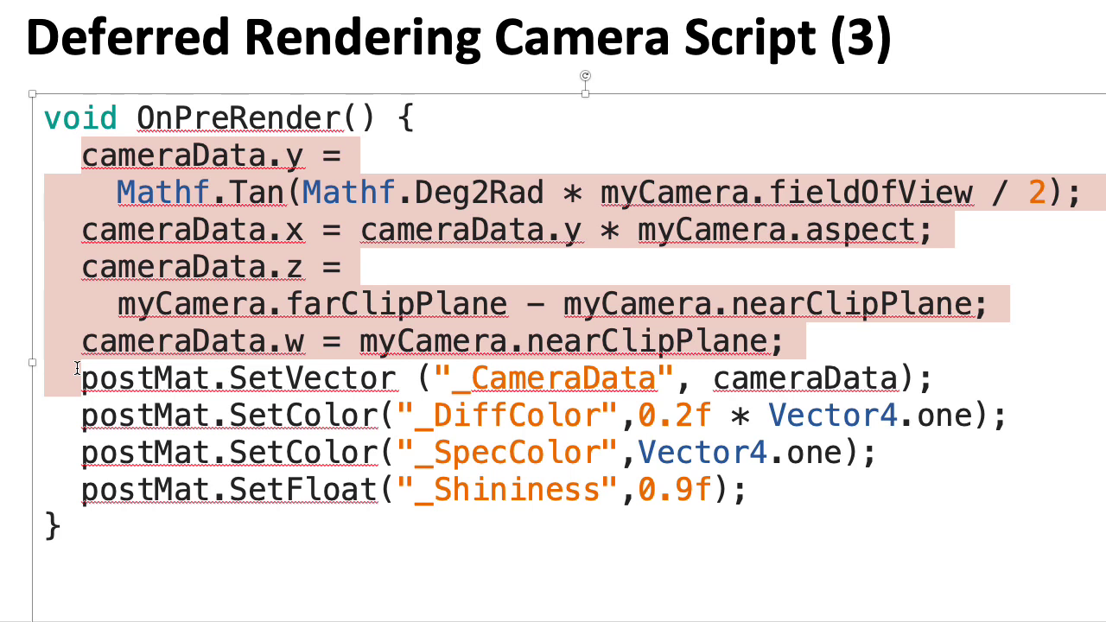
Highlight the postMat lines setting _CameraData, _DiffColor, _SpecColor and _Shininess
drag(20, 388, 22, 514)
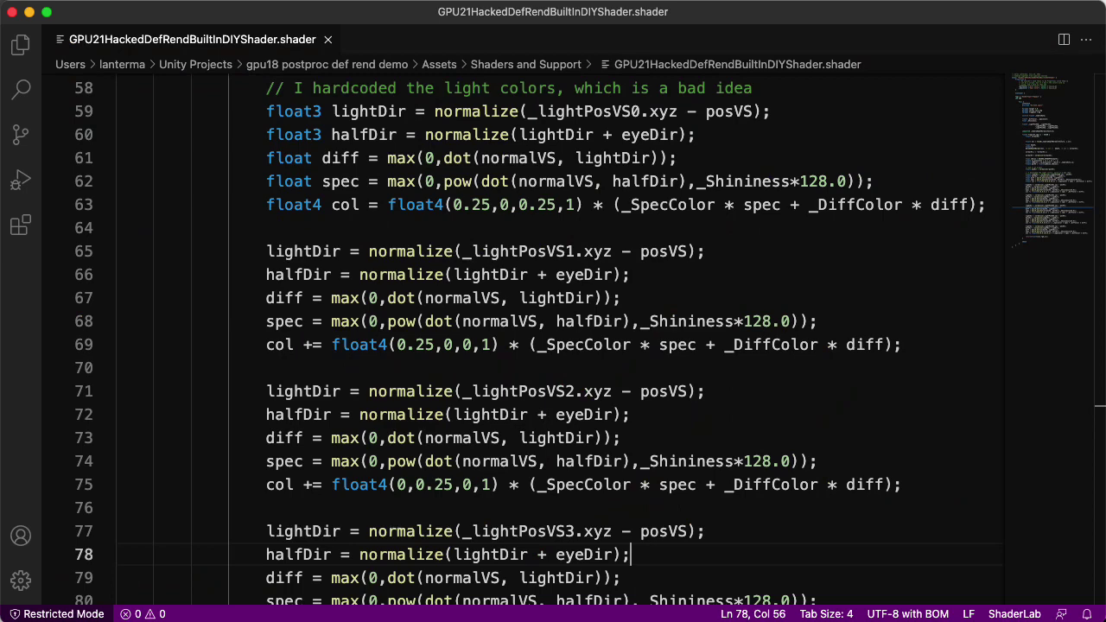
Step down through the next two per-light lighting blocks in the shader
key(Down)
key(Down)
key(Down)
key(Down)
key(Down)
key(Down)
key(Down)
key(Down)
key(Down)
key(Down)
key(Down)
key(Down)
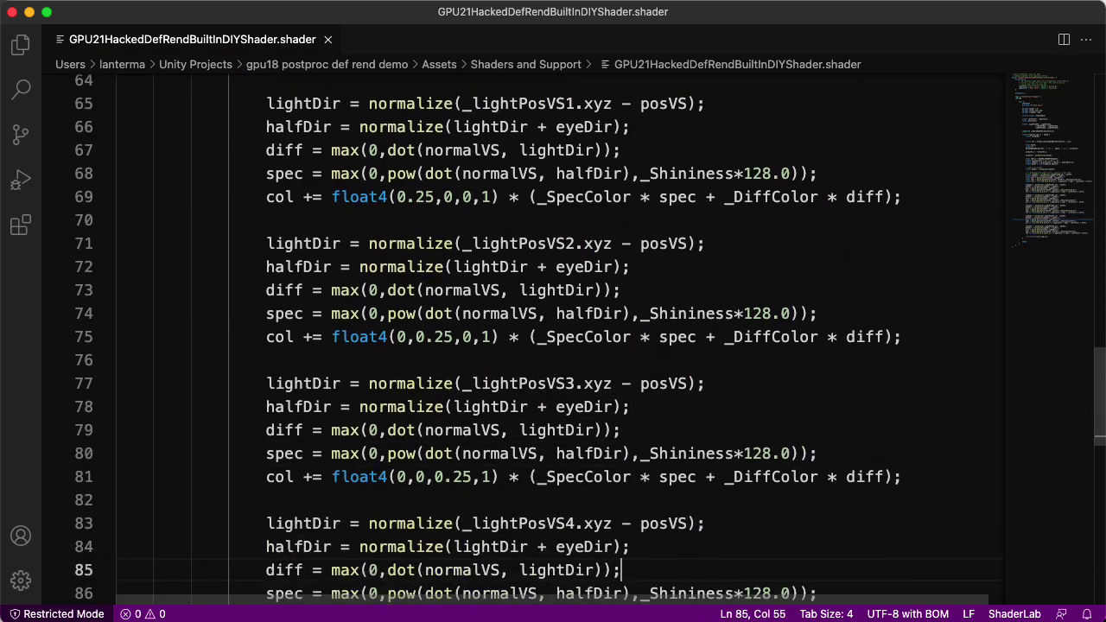
key(Down)
key(Down)
key(Down)
key(Down)
key(Down)
key(Down)
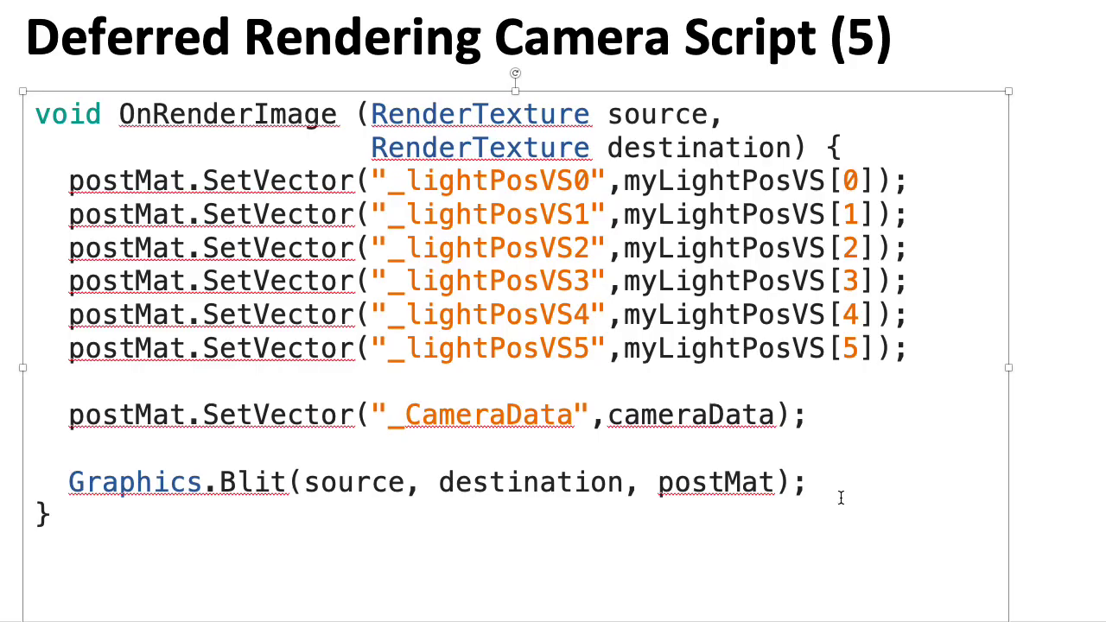
Highlight the Graphics.Blit line, then the six light-position SetVector lines, clearing each afterwards
drag(840, 492, 134, 481)
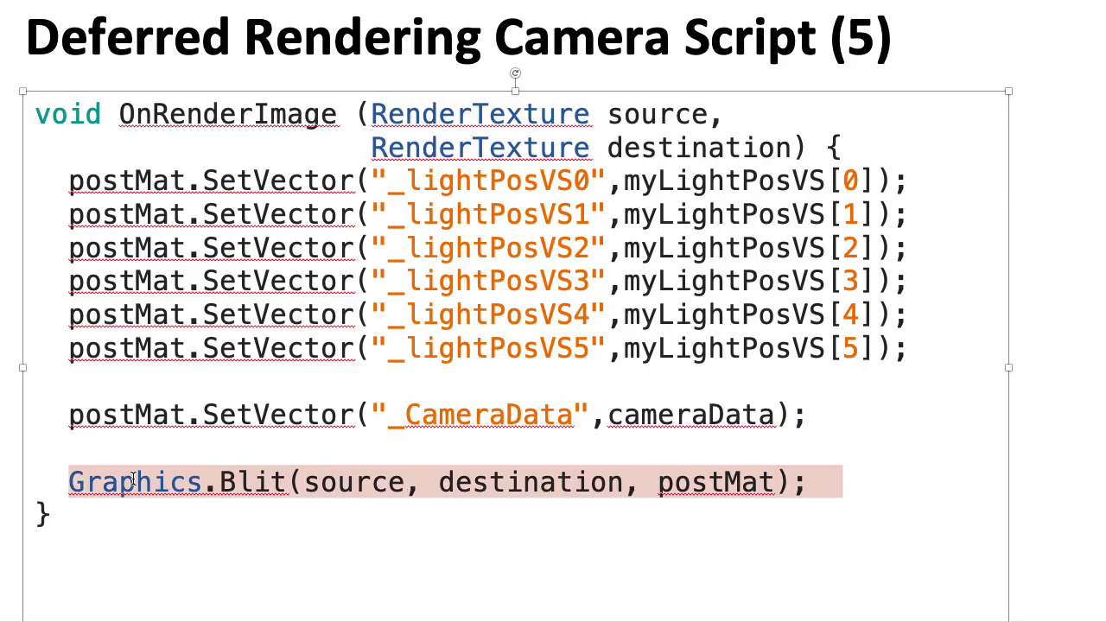
click(914, 354)
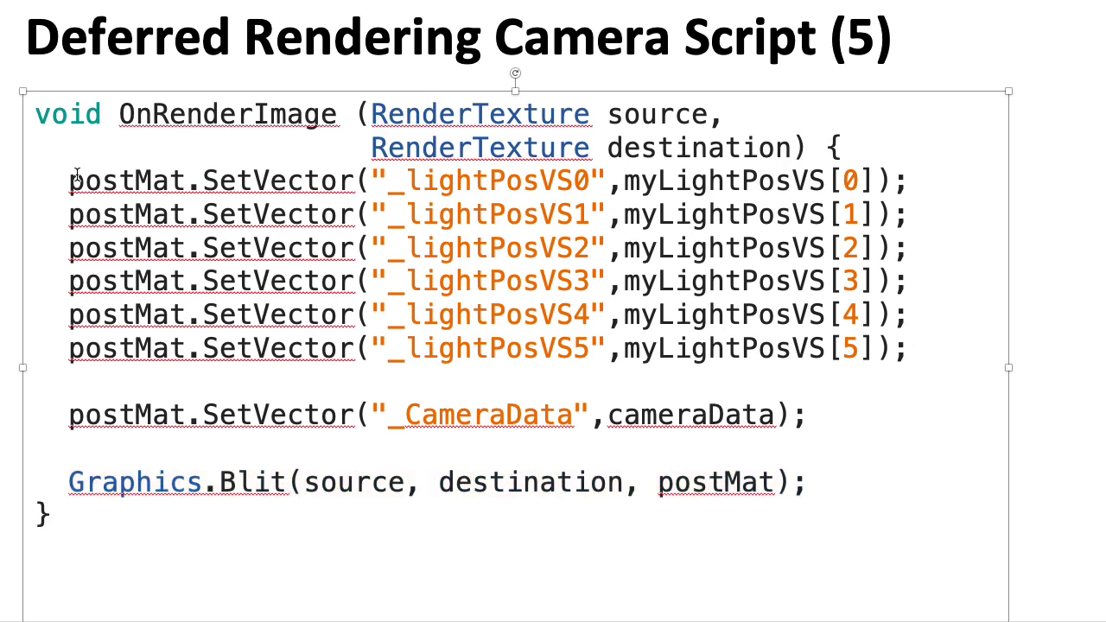
drag(52, 192, 62, 386)
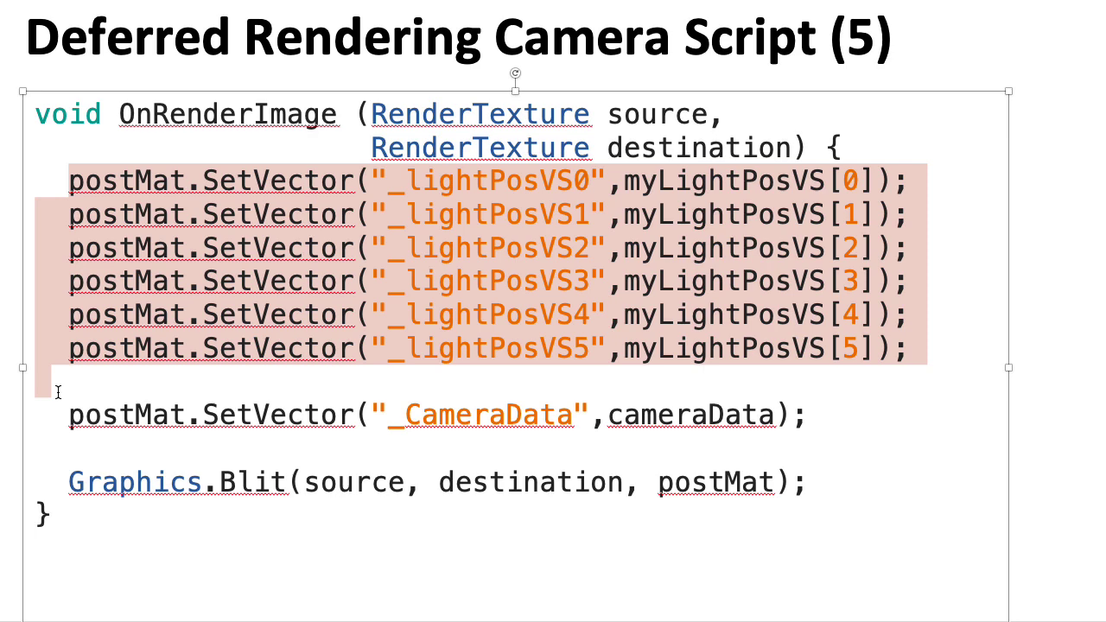
click(455, 309)
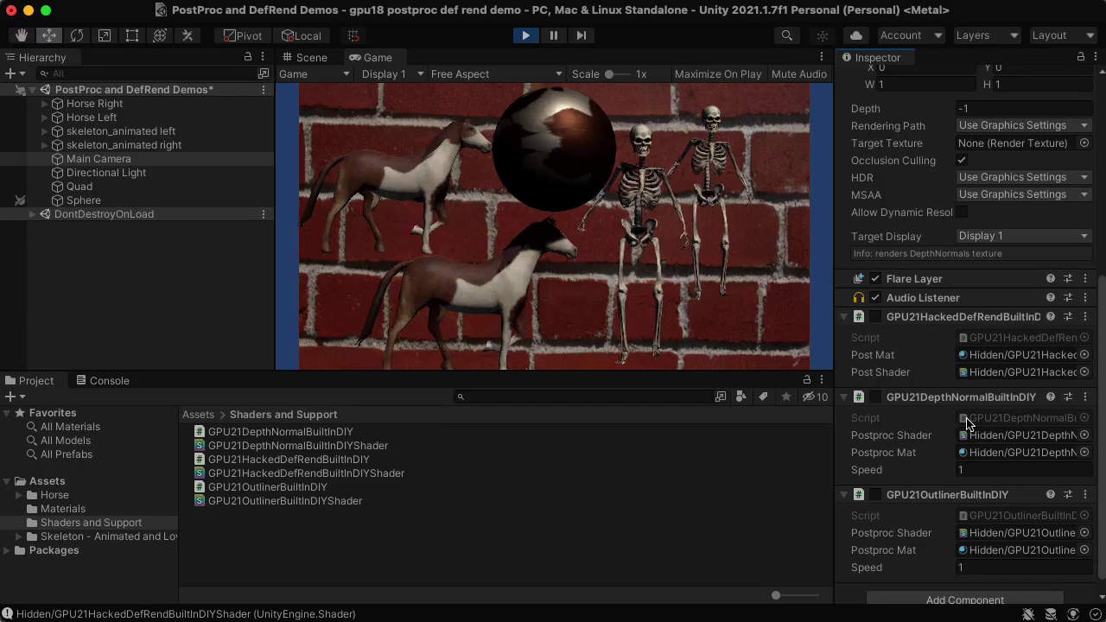
Enable the DepthNormal and Outliner components, then turn DepthNormal off and HackedDefRend on
click(876, 399)
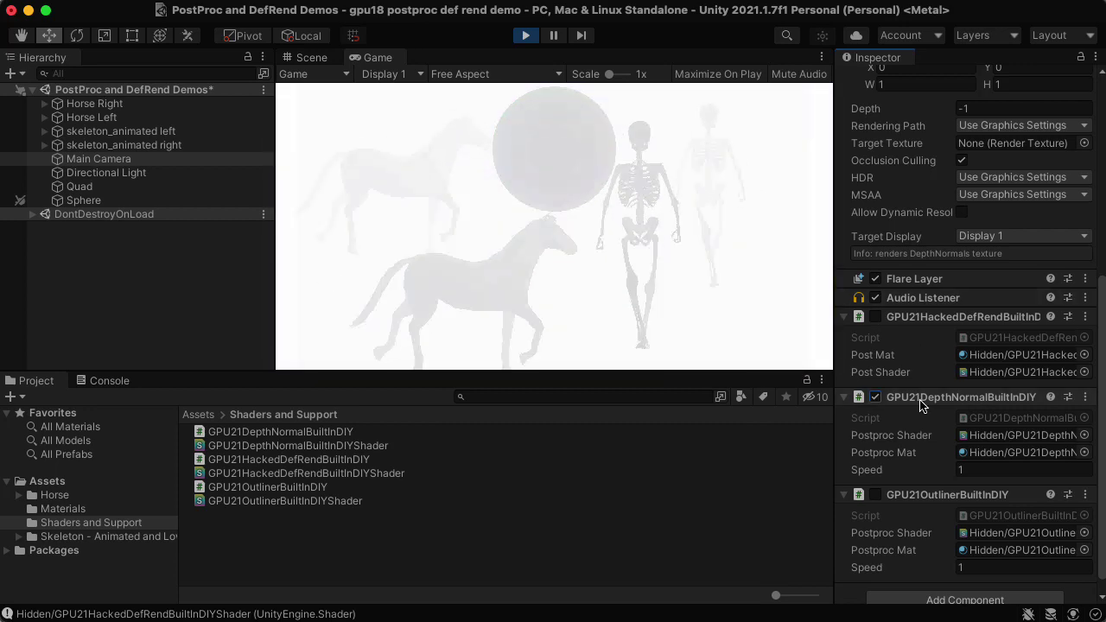
click(876, 499)
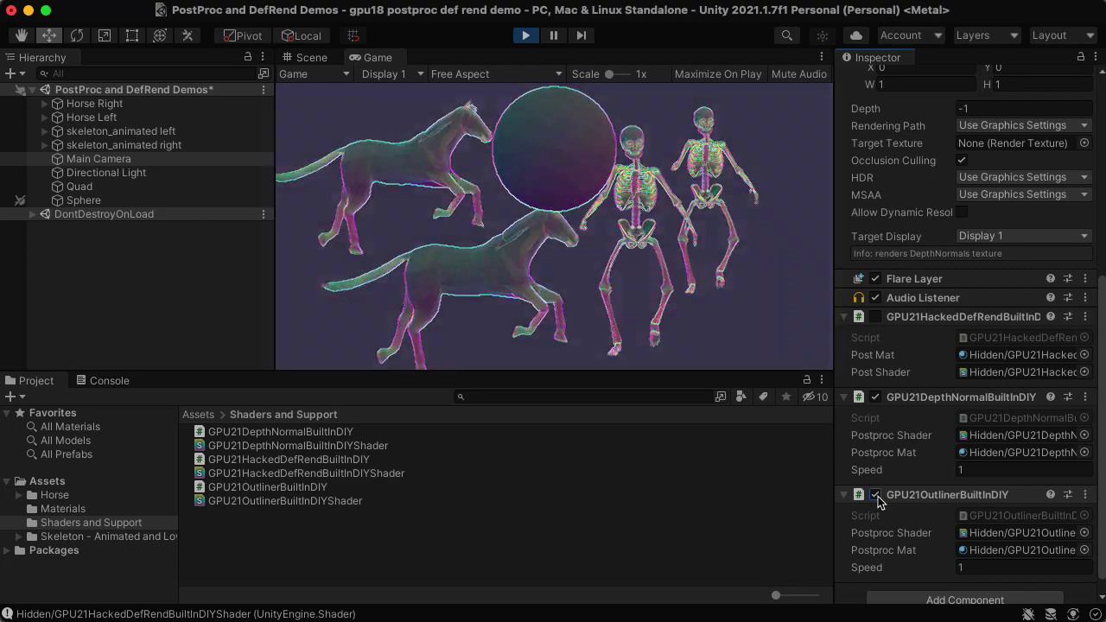
click(875, 397)
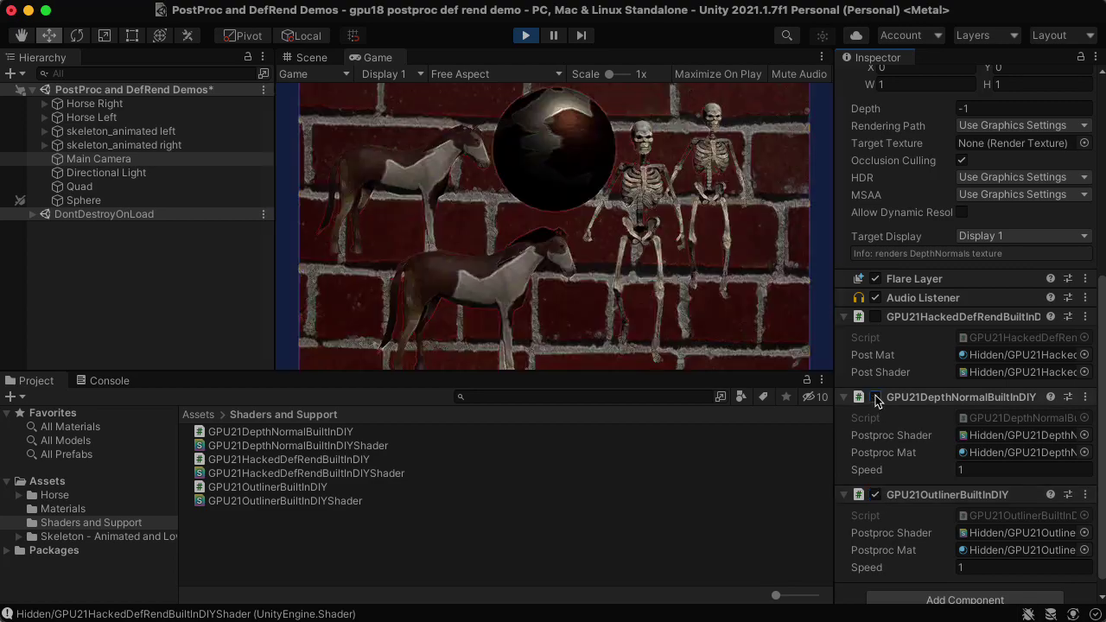
click(875, 317)
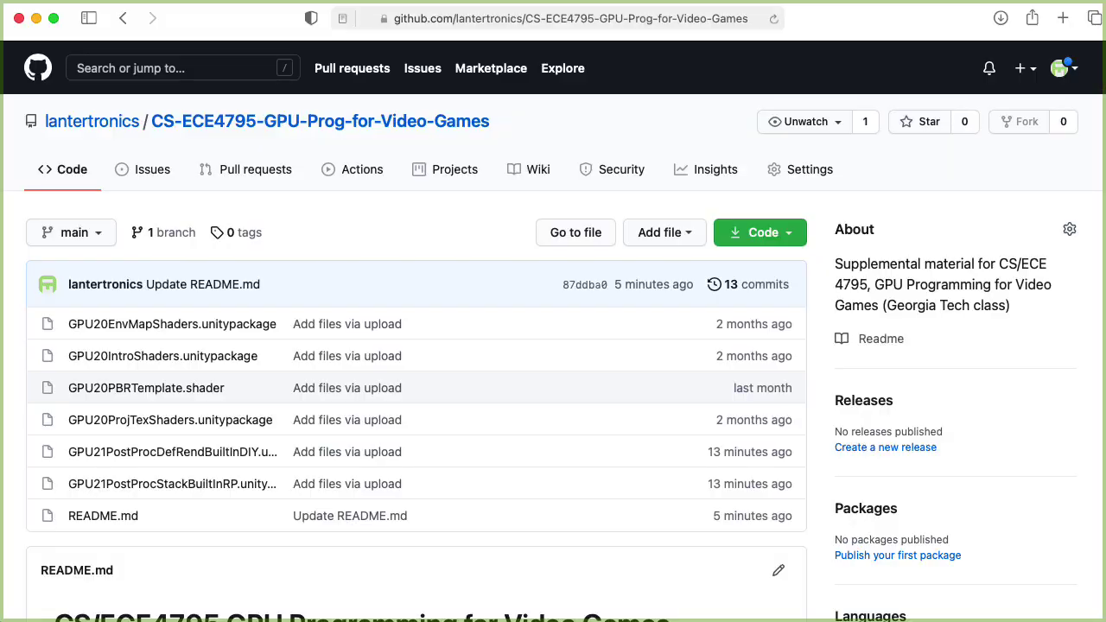
Scroll down the repository's list of course unitypackage files
scroll(553, 346, down, 1)
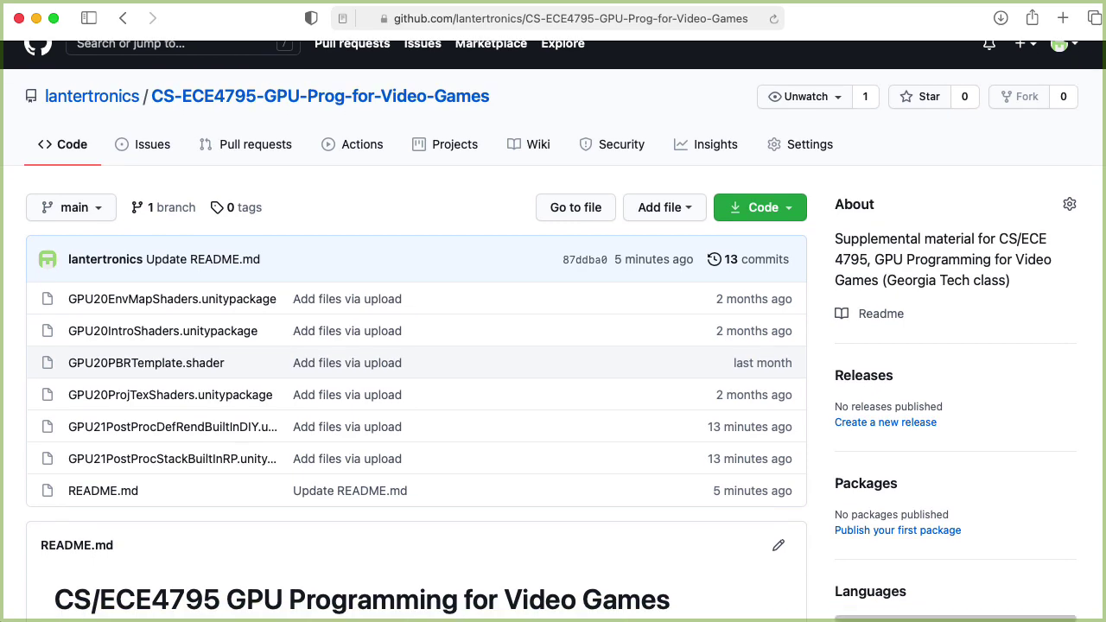
scroll(553, 345, down, 1)
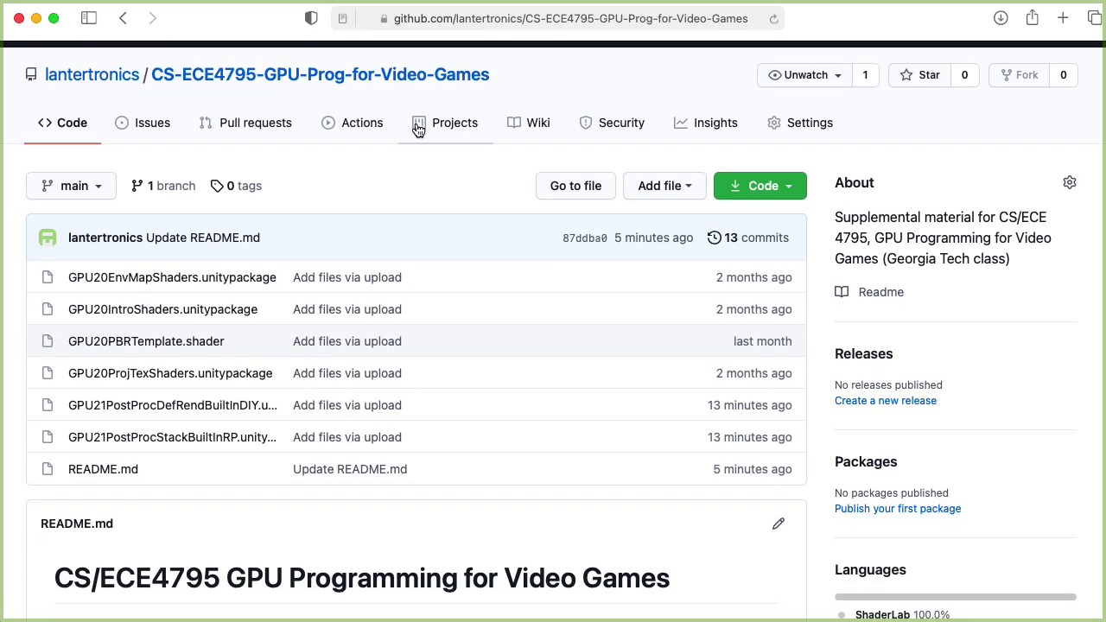